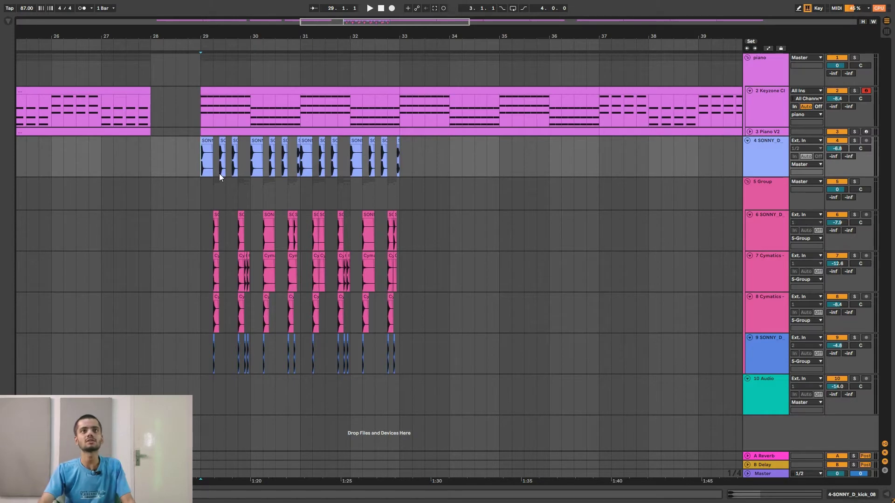
Audition Crash 1, Crash 2 and Crash 3 from the Drum One Shots cymbal samples in Cymatics Savage Drums for Trap Pt 2
{"action": "left_click_drag", "start_coordinate": [215, 31], "coordinate": [235, 55]}
{"action": "left_click", "coordinate": [8, 22]}
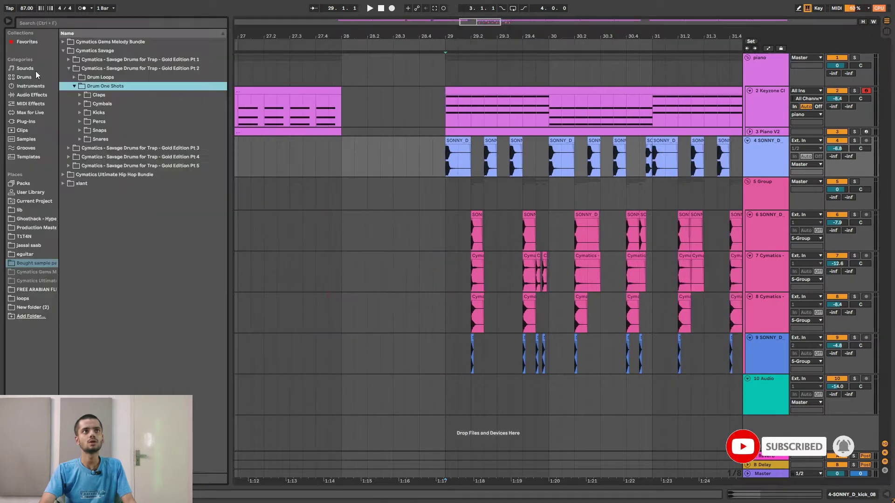
{"action": "left_click", "coordinate": [82, 103]}
{"action": "left_click", "coordinate": [86, 113]}
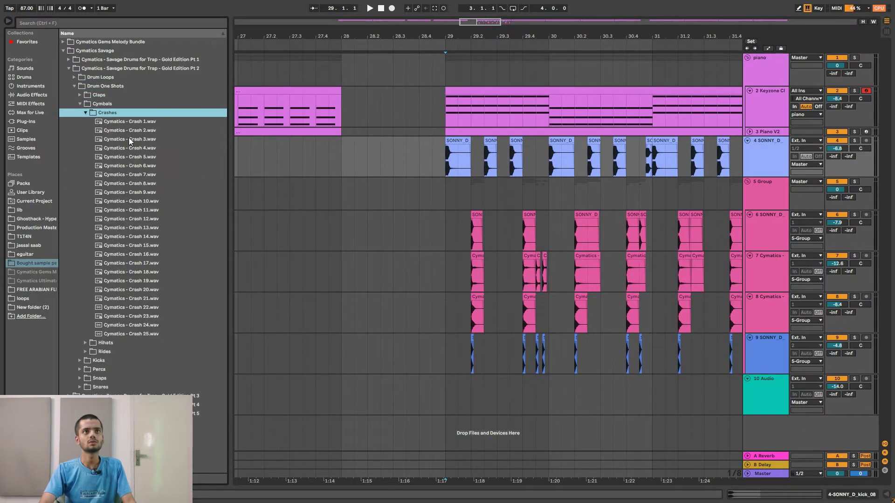
{"action": "left_click", "coordinate": [123, 121]}
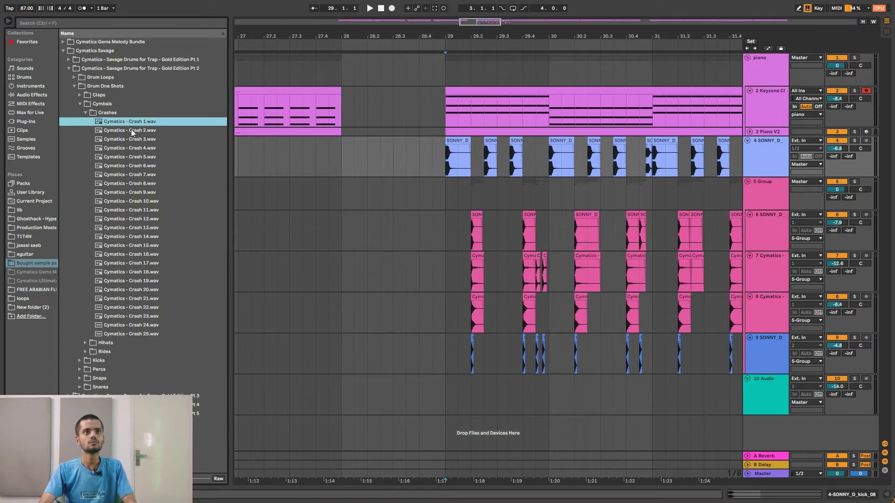
{"action": "left_click", "coordinate": [130, 130]}
{"action": "key", "text": "Up"}
{"action": "key", "text": "Down"}
{"action": "key", "text": "Down"}
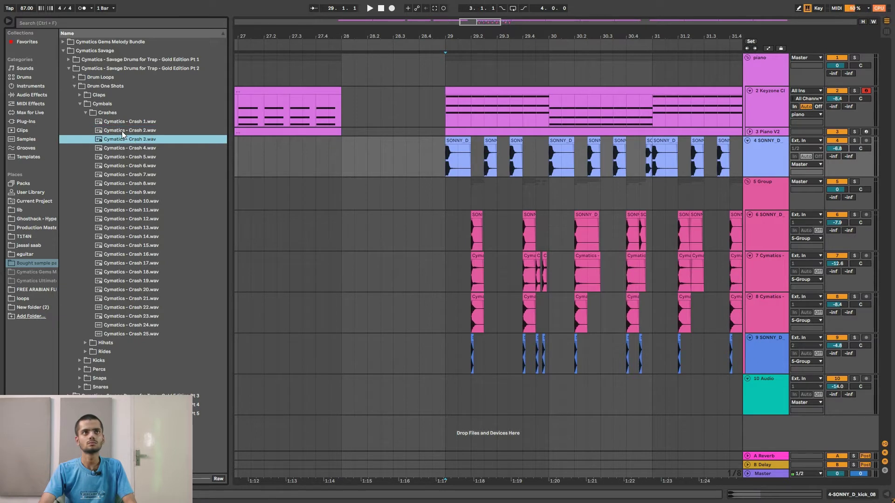
{"action": "key", "text": "Up"}
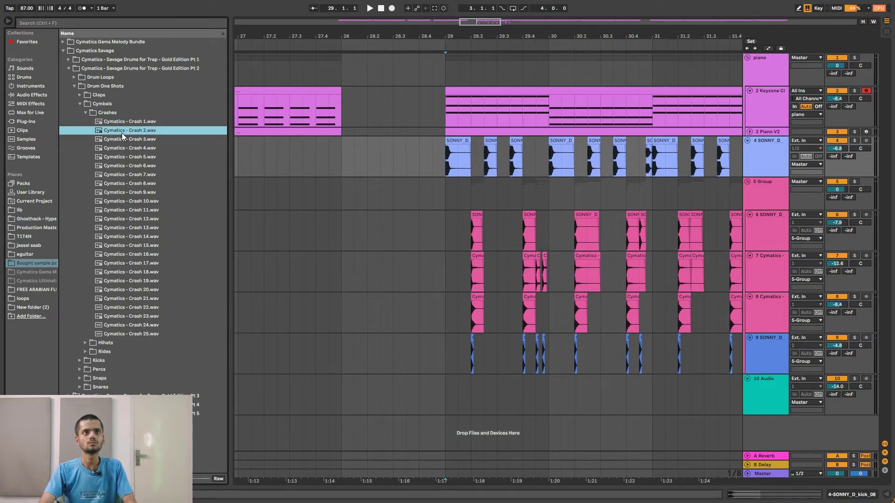
Place Cymatics - Crash 2 at bar 29 on the empty audio track 10 and turn off warping for it
{"action": "left_click_drag", "start_coordinate": [118, 133], "coordinate": [481, 378]}
{"action": "double_click", "coordinate": [481, 378]}
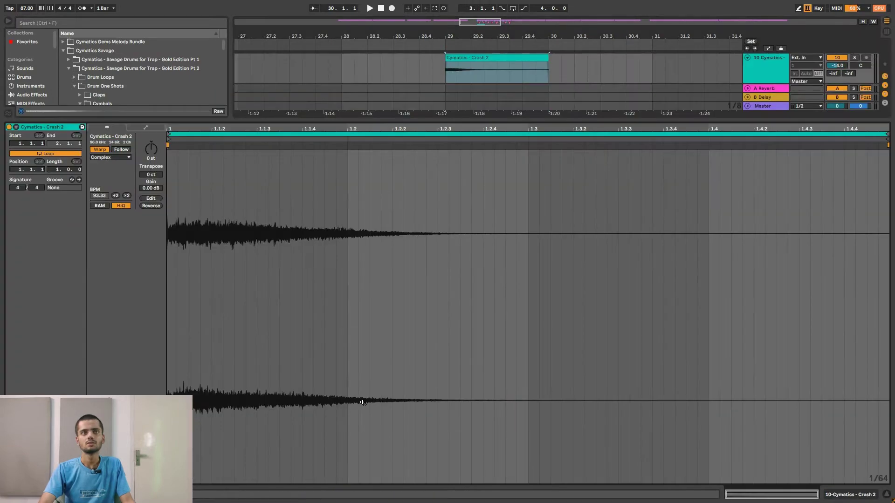
{"action": "left_click", "coordinate": [95, 149]}
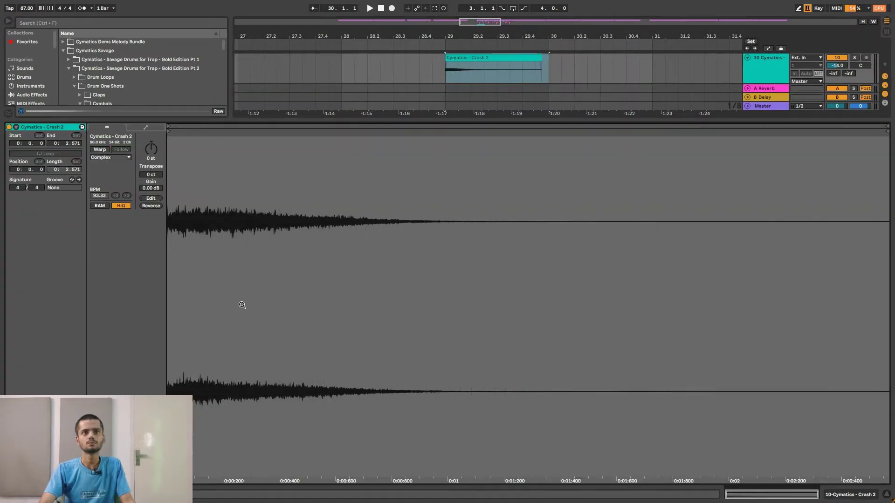
{"action": "left_click", "coordinate": [886, 496]}
{"action": "left_click_drag", "start_coordinate": [600, 33], "coordinate": [534, 33]}
Play the section from bar 29 and raise the crash track's volume to -6.9 dB
{"action": "key", "text": "space"}
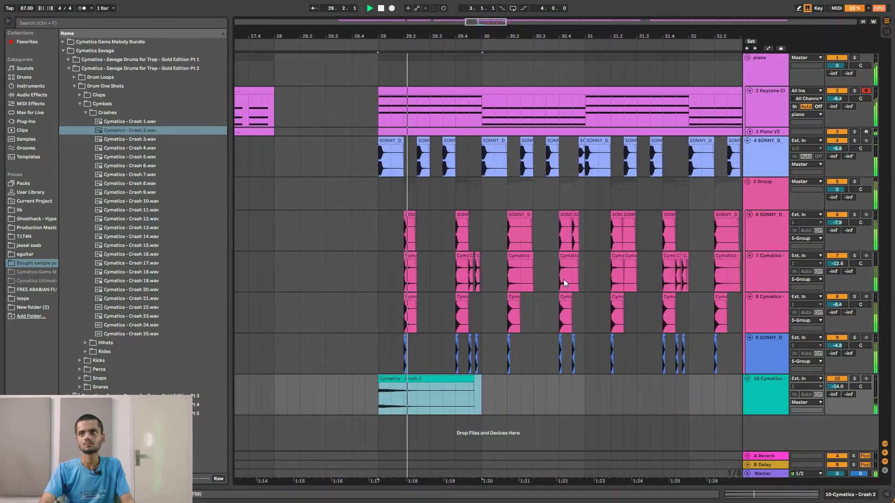
{"action": "key", "text": "space"}
{"action": "key", "text": "space"}
{"action": "key", "text": "space"}
{"action": "left_click_drag", "start_coordinate": [837, 415], "coordinate": [840, 385]}
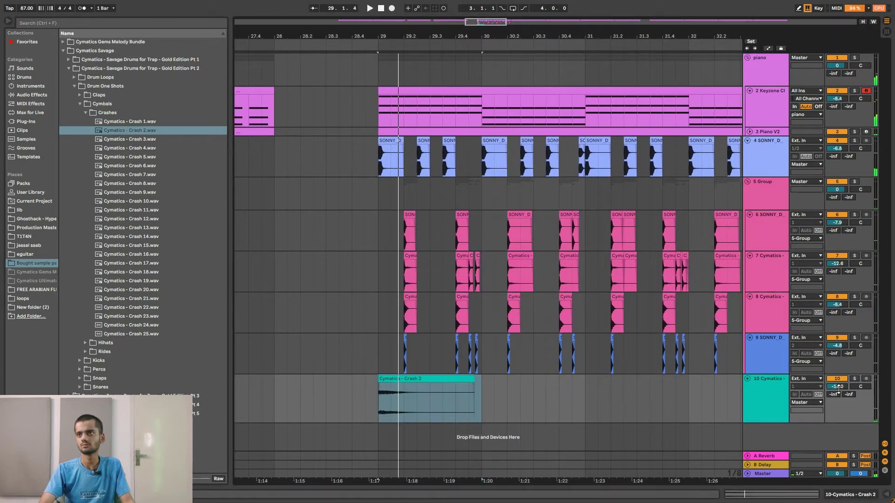
{"action": "key", "text": "space"}
{"action": "left_click_drag", "start_coordinate": [840, 387], "coordinate": [841, 386]}
{"action": "key", "text": "space"}
{"action": "key", "text": "space"}
{"action": "left_click", "coordinate": [380, 387]}
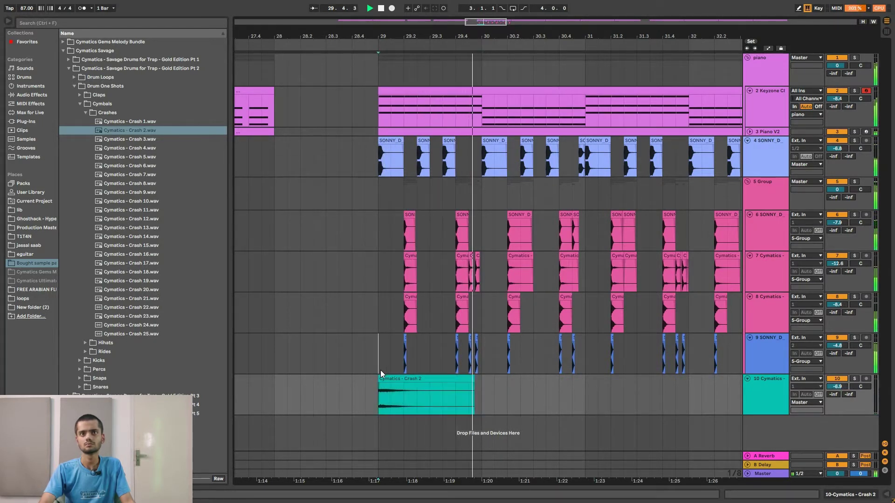
Copy the Crash 2 clip to bar 31 on the crash track and play from there
{"action": "left_click_drag", "start_coordinate": [415, 34], "coordinate": [342, 31]}
{"action": "left_click", "coordinate": [363, 382]}
{"action": "key", "text": "space"}
{"action": "left_click_drag", "start_coordinate": [350, 379], "coordinate": [535, 398]}
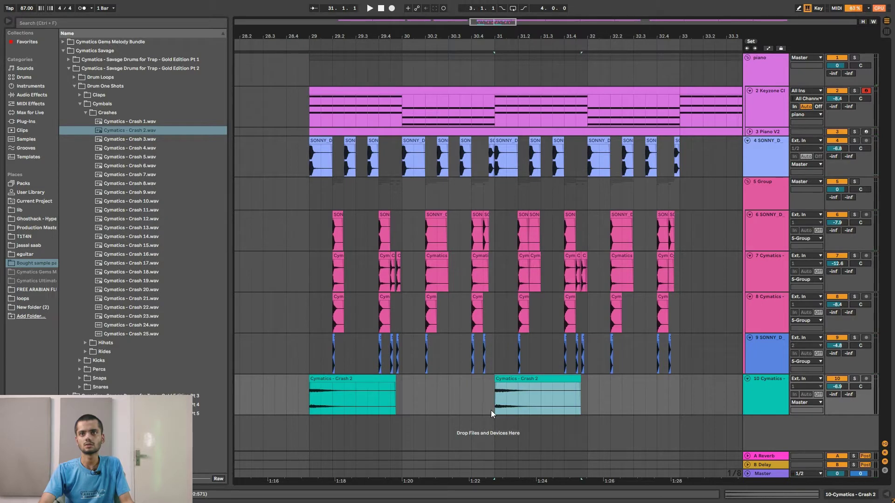
{"action": "key", "text": "space"}
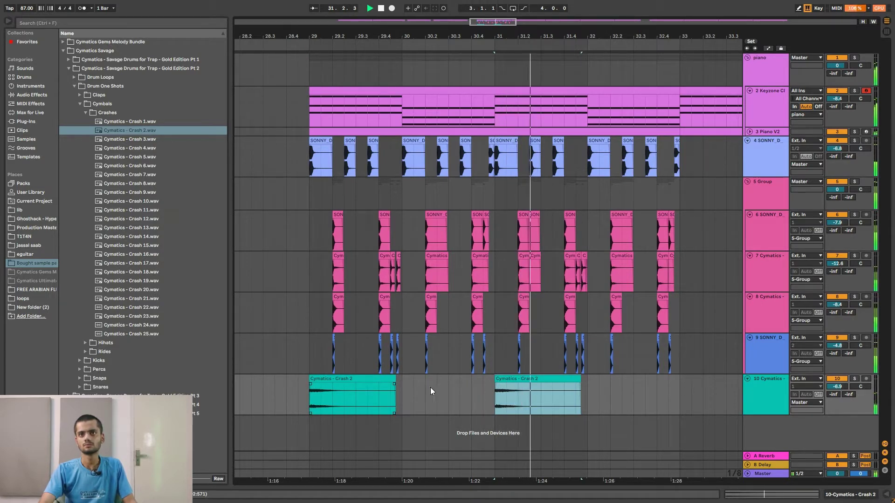
Replay the beat from bar 29 and set the crash track's volume to -7.2 dB
{"action": "left_click", "coordinate": [310, 397]}
{"action": "key", "text": "space"}
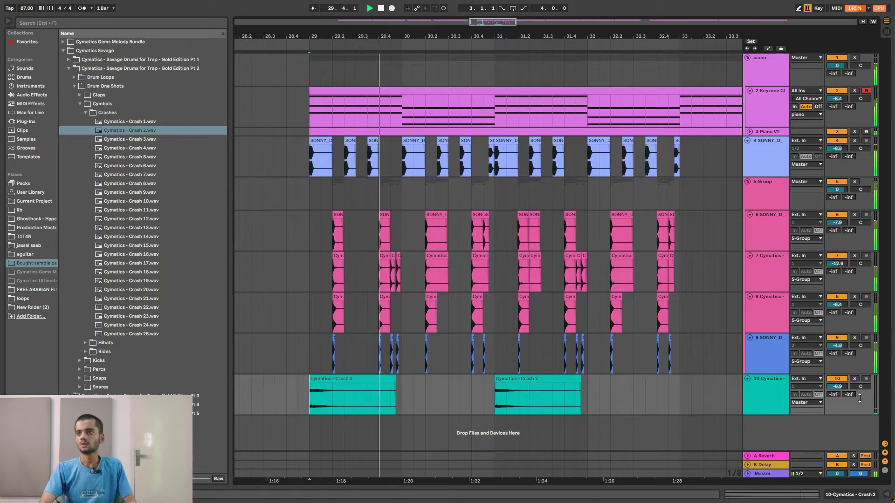
{"action": "left_click_drag", "start_coordinate": [845, 389], "coordinate": [845, 390]}
{"action": "key", "text": "space"}
{"action": "key", "text": "space"}
{"action": "key", "text": "space"}
{"action": "key", "text": "space"}
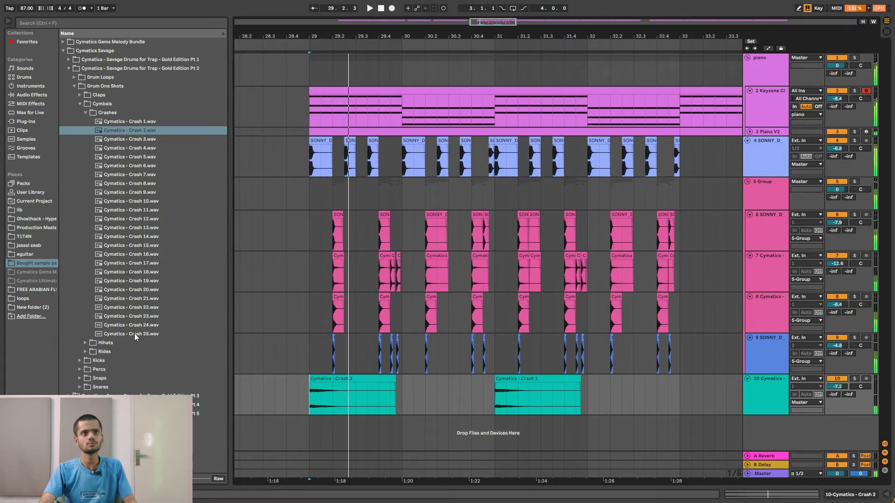
Replace the crash at bar 29 with Cymatics - Crash 25, turn off its warping and play it
{"action": "left_click", "coordinate": [135, 334]}
{"action": "key", "text": "space"}
{"action": "left_click_drag", "start_coordinate": [130, 332], "coordinate": [312, 398]}
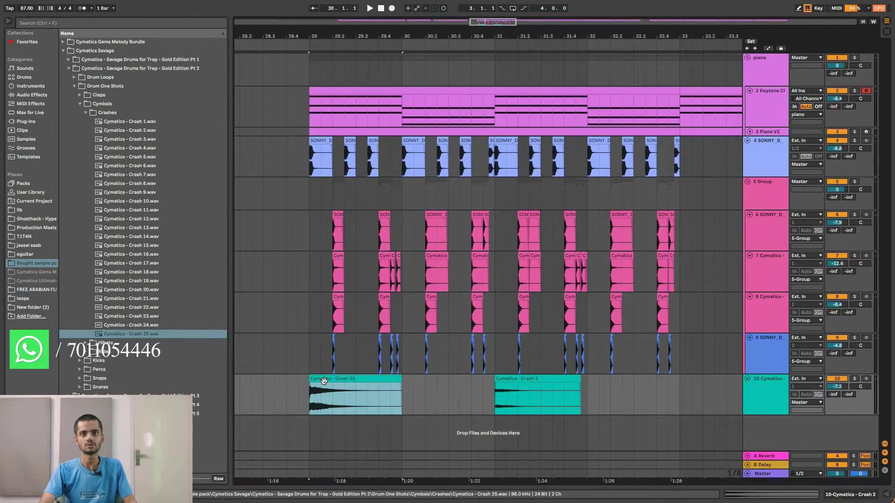
{"action": "double_click", "coordinate": [324, 380]}
{"action": "left_click", "coordinate": [99, 150]}
{"action": "key", "text": "space"}
{"action": "left_click", "coordinate": [886, 494]}
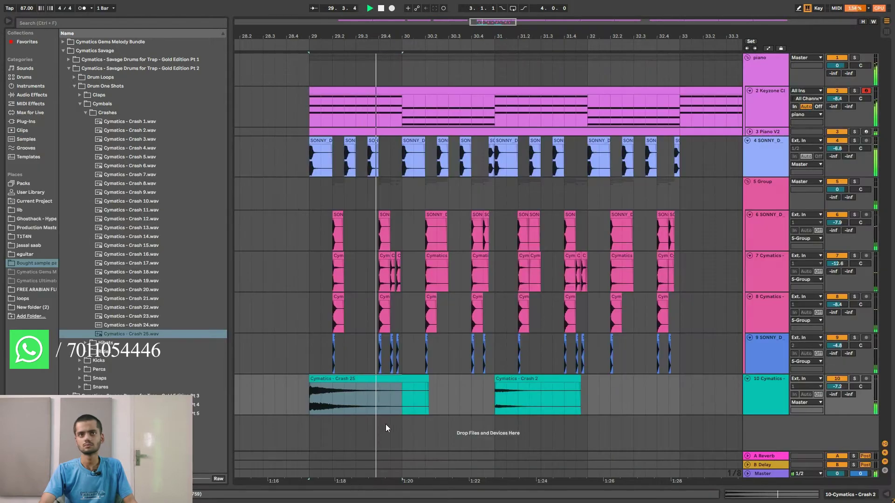
Shorten the Crash 25 clip to end at 29.3, fade it out and listen to it with the beat
{"action": "left_click_drag", "start_coordinate": [428, 376], "coordinate": [353, 389]}
{"action": "left_click", "coordinate": [298, 396]}
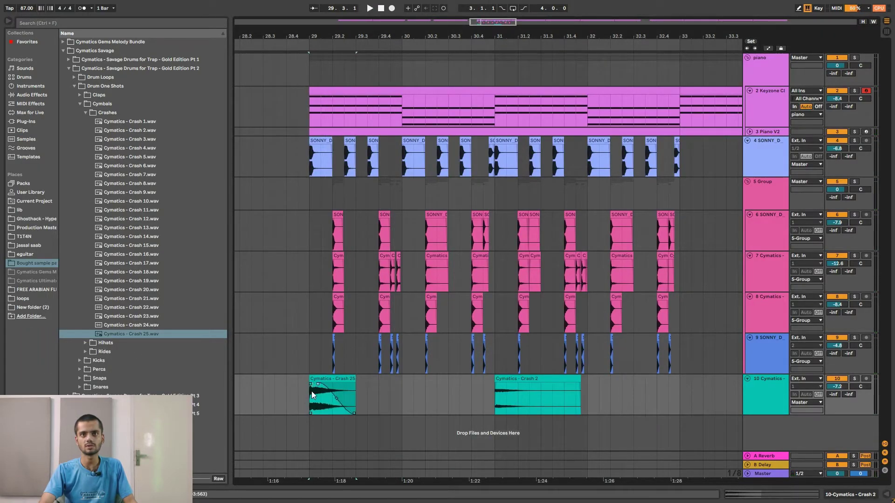
{"action": "key", "text": "space"}
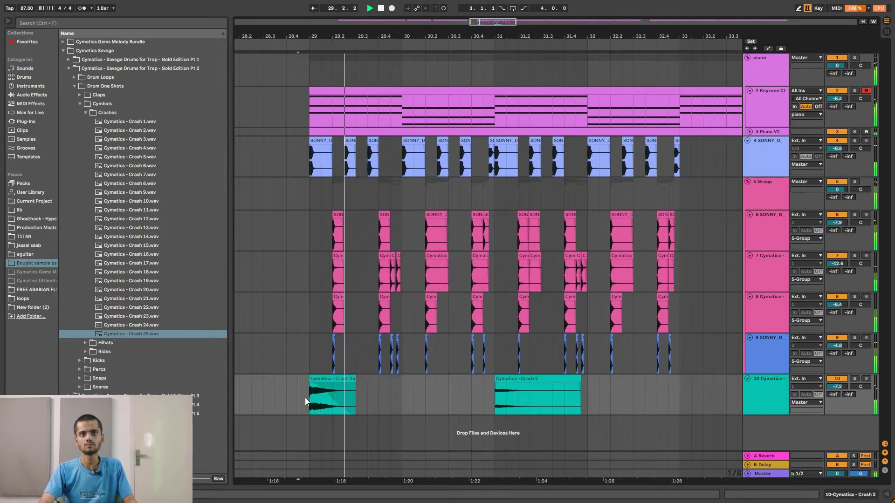
{"action": "left_click", "coordinate": [330, 386]}
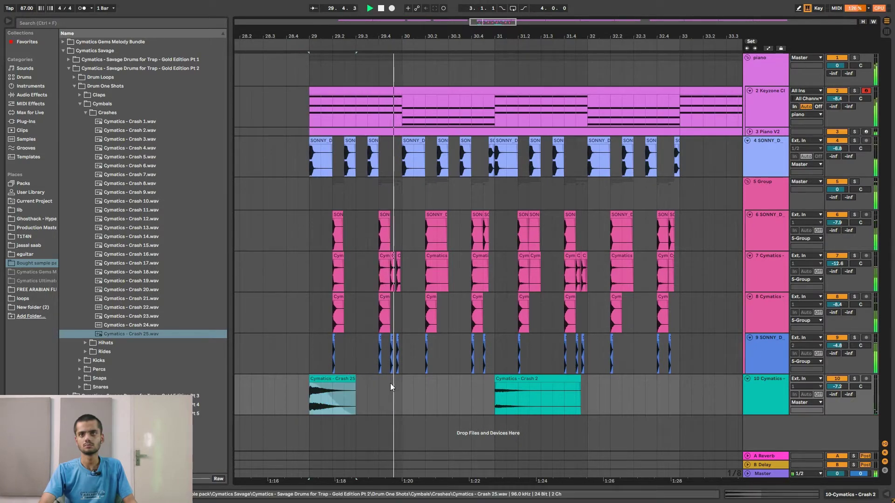
Delete the Crash 2 clip at bar 31 and put a copy of the Crash 25 clip there
{"action": "left_click", "coordinate": [521, 378]}
{"action": "left_click", "coordinate": [325, 377]}
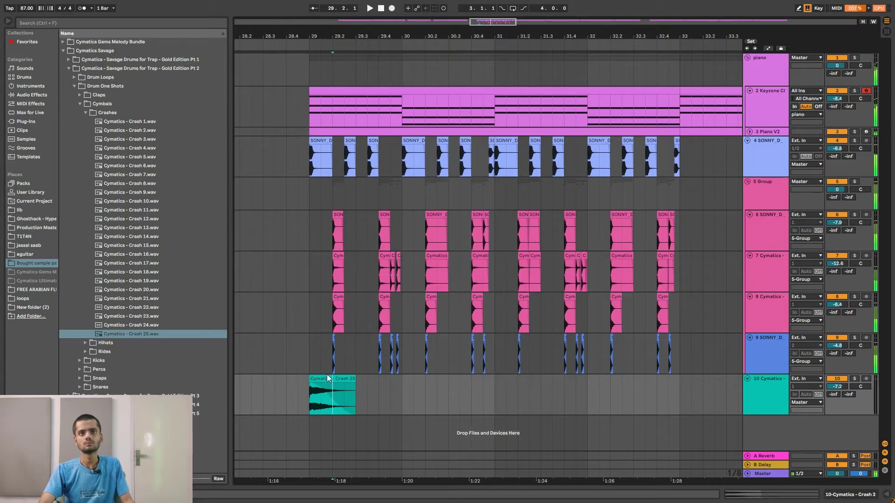
{"action": "key", "text": "space"}
{"action": "left_click_drag", "start_coordinate": [330, 377], "coordinate": [518, 384]}
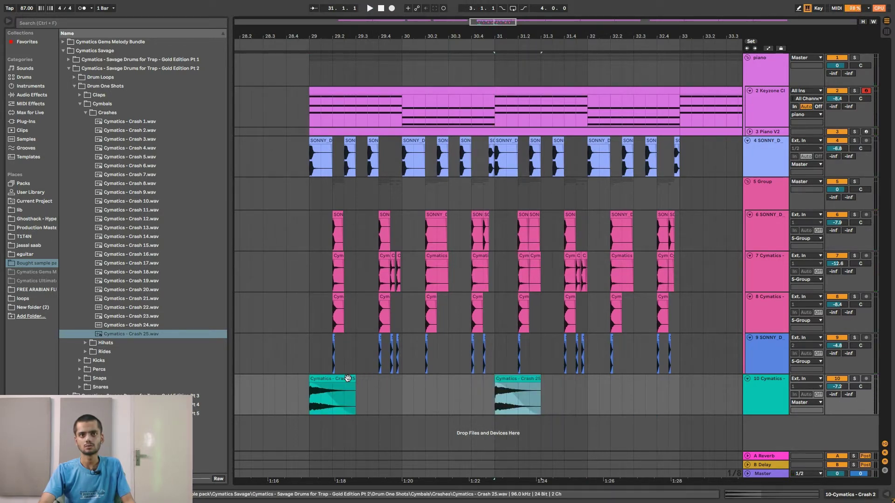
Lengthen the first Crash 25 clip to 29.3.3 with a fade-out across its length, and copy it over the crash at bar 31
{"action": "left_click_drag", "start_coordinate": [352, 378], "coordinate": [368, 379]}
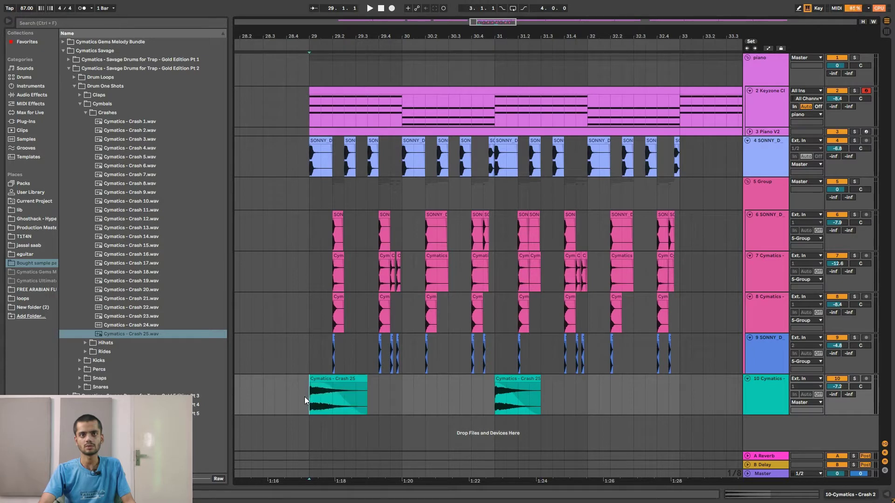
{"action": "key", "text": "space"}
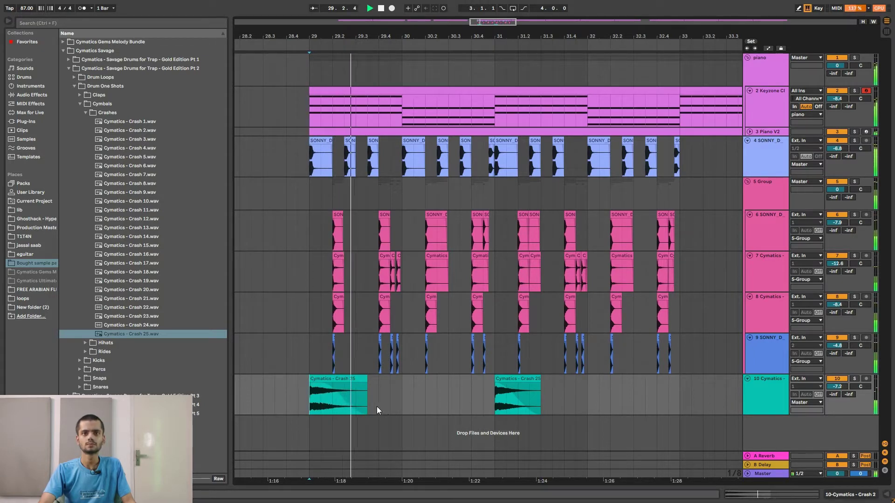
{"action": "key", "text": "space"}
{"action": "key", "text": "space"}
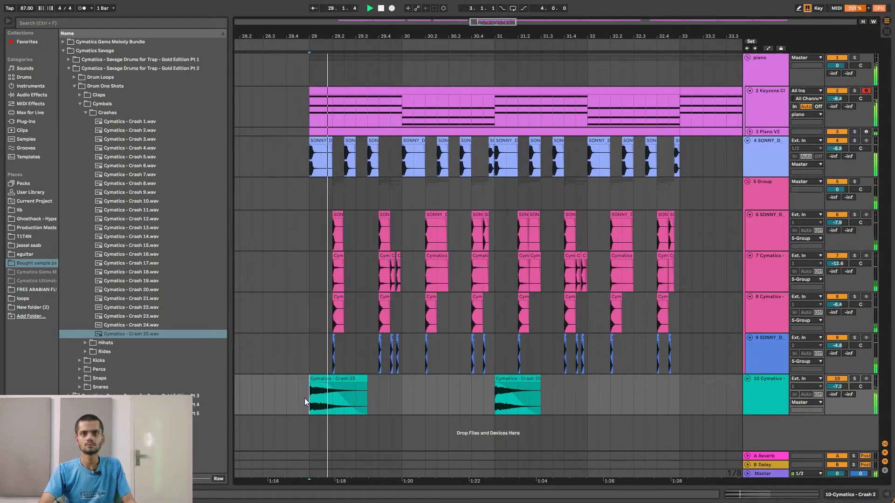
{"action": "left_click_drag", "start_coordinate": [321, 384], "coordinate": [301, 387]}
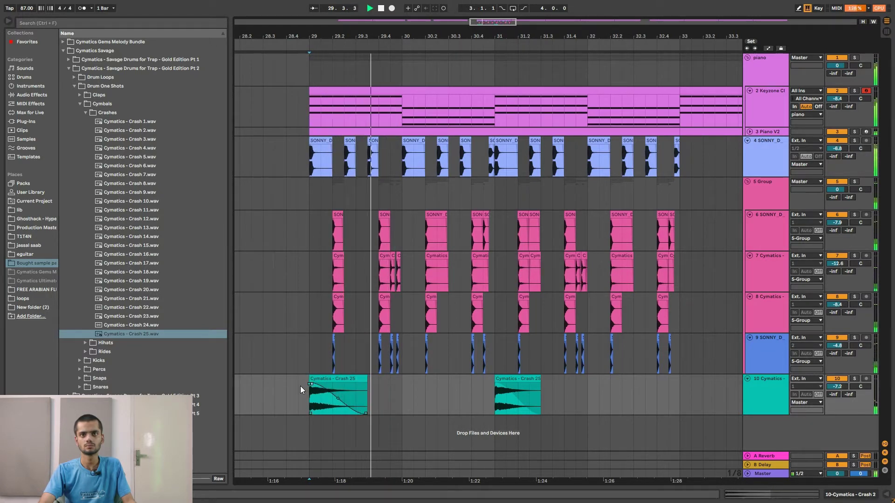
{"action": "left_click_drag", "start_coordinate": [346, 383], "coordinate": [514, 385]}
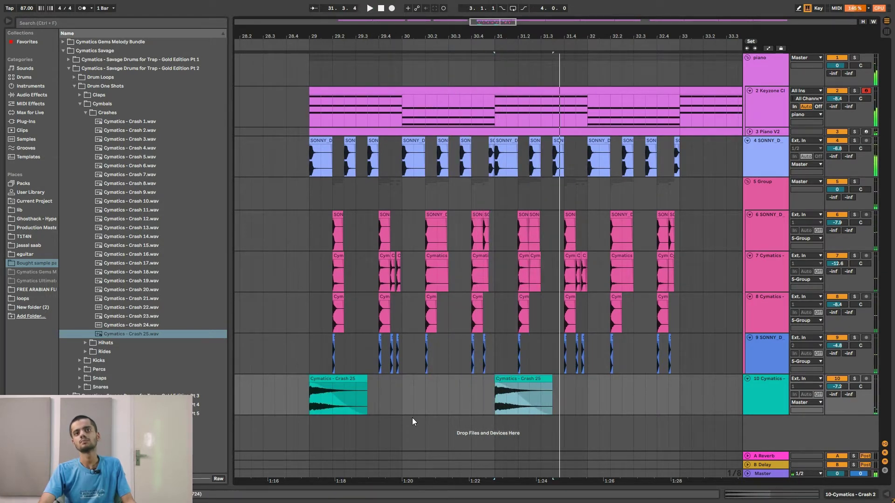
Add a short reversed Crash 25 clip with a fade-in from 30.4.3 to bar 31, and listen to the crash track soloed
{"action": "left_click_drag", "start_coordinate": [508, 402], "coordinate": [489, 379]}
{"action": "double_click", "coordinate": [489, 380]}
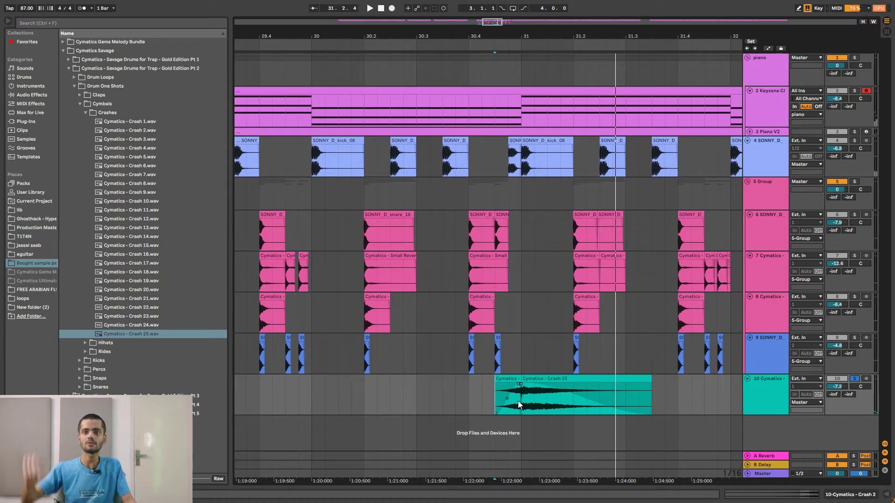
{"action": "key", "text": "space"}
{"action": "key", "text": "space"}
{"action": "left_click_drag", "start_coordinate": [483, 31], "coordinate": [473, 338]}
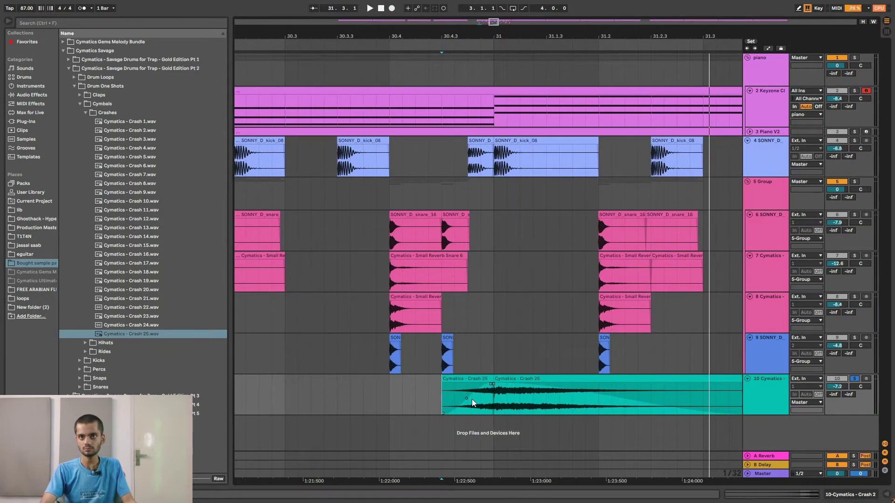
{"action": "left_click", "coordinate": [424, 394]}
{"action": "key", "text": "space"}
{"action": "key", "text": "space"}
Unsolo the crash track, lower its volume to -11.7 dB during playback and replay from bar 29
{"action": "left_click_drag", "start_coordinate": [479, 36], "coordinate": [479, 18]}
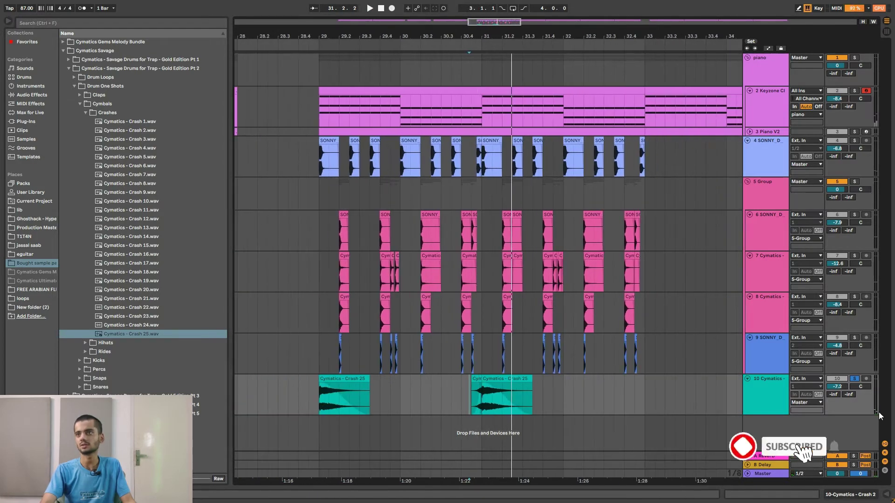
{"action": "left_click", "coordinate": [451, 396]}
{"action": "key", "text": "space"}
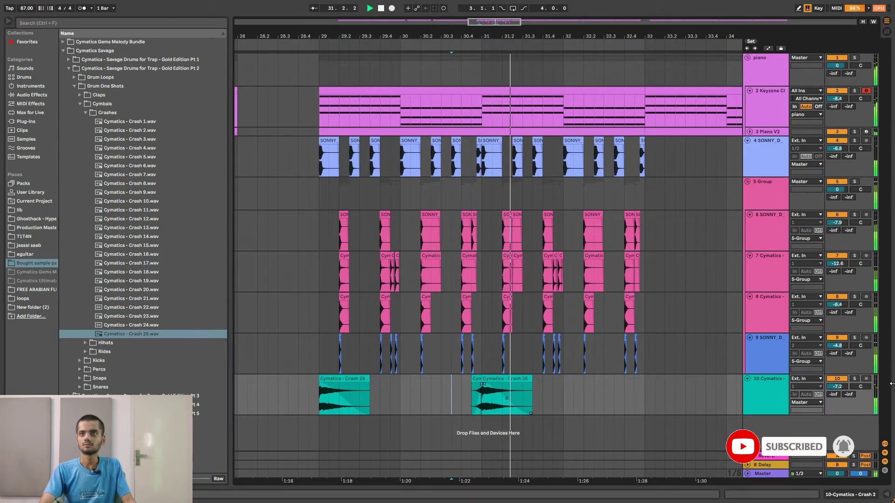
{"action": "key", "text": "space"}
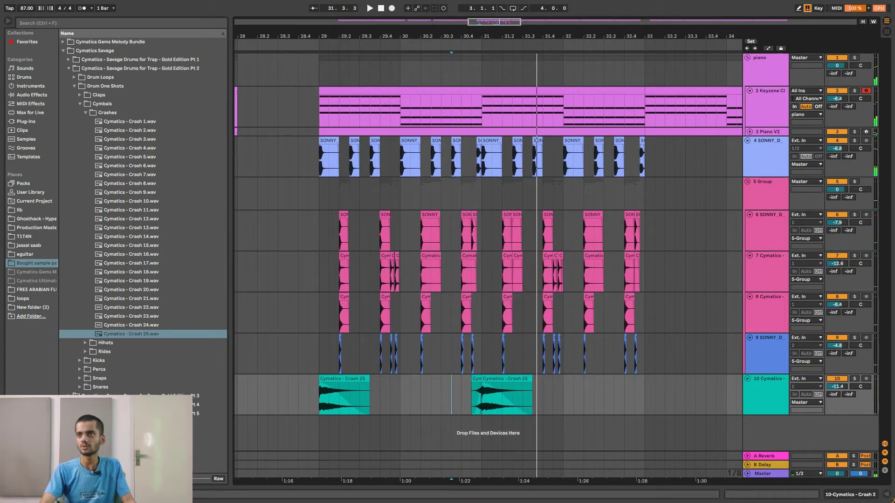
{"action": "key", "text": "space"}
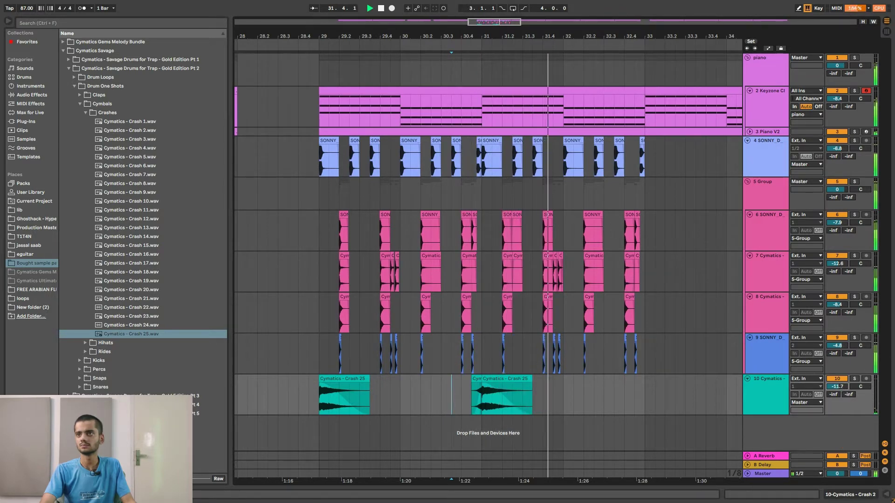
{"action": "left_click", "coordinate": [317, 389]}
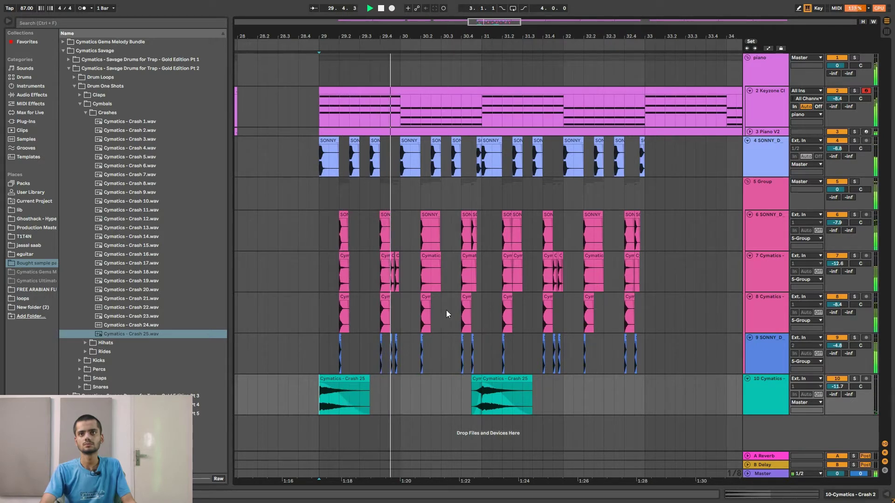
Move the short reversed crash clip earlier to start at 30.4 and play the transition into bar 31
{"action": "left_click_drag", "start_coordinate": [483, 49], "coordinate": [476, 54]}
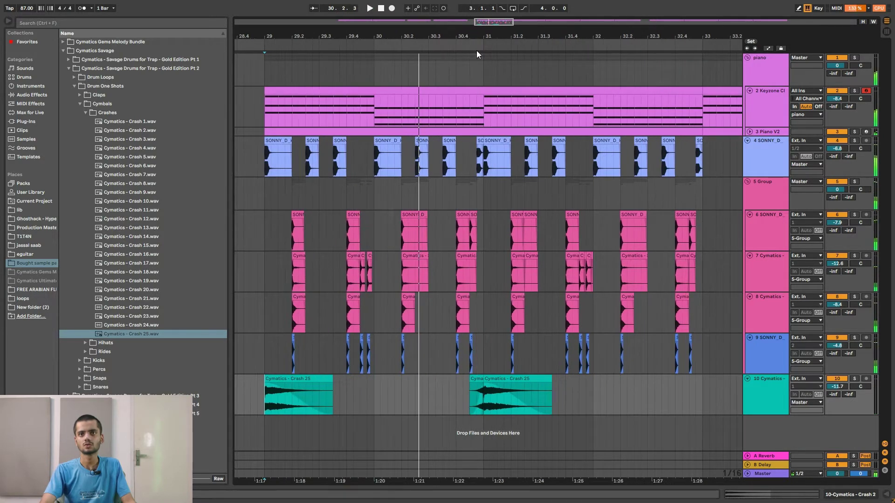
{"action": "left_click_drag", "start_coordinate": [477, 379], "coordinate": [465, 383]}
{"action": "left_click", "coordinate": [382, 396]}
{"action": "key", "text": "space"}
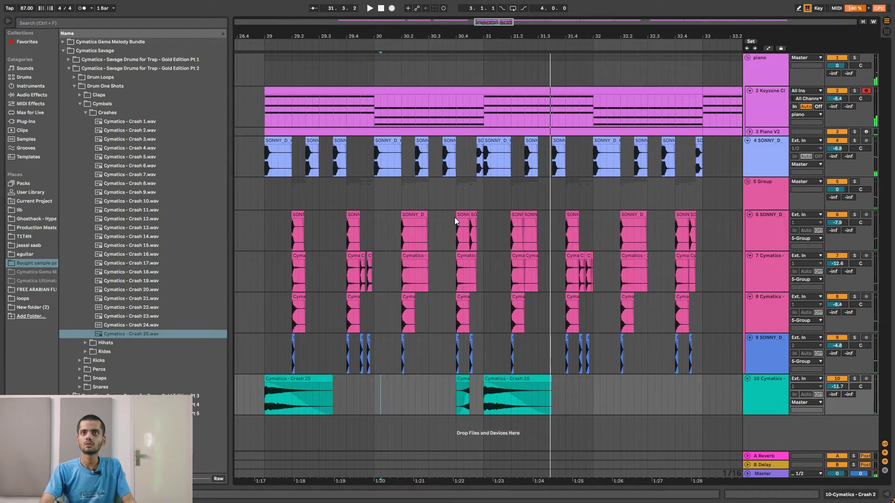
Try the short reversed crash clip slightly later than 30.4, play the transition and undo the move
{"action": "left_click_drag", "start_coordinate": [460, 380], "coordinate": [465, 379]}
{"action": "left_click", "coordinate": [442, 394]}
{"action": "key", "text": "space"}
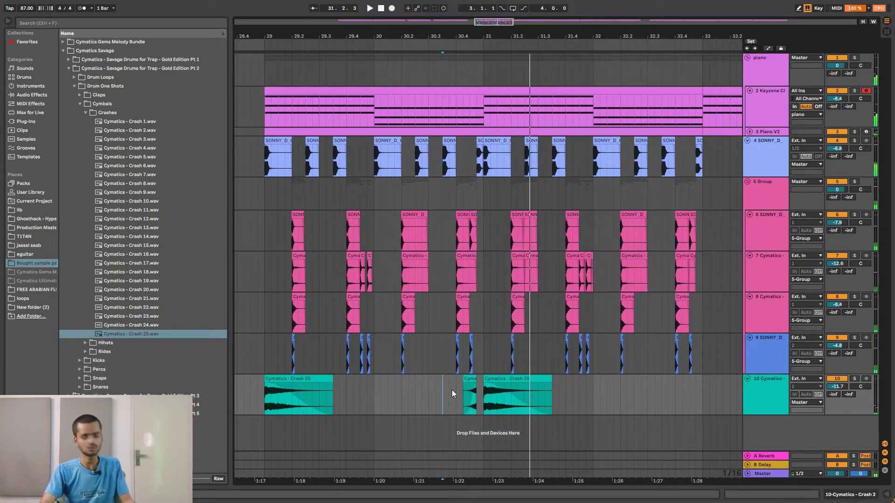
{"action": "key", "text": "ctrl+z"}
{"action": "key", "text": "space"}
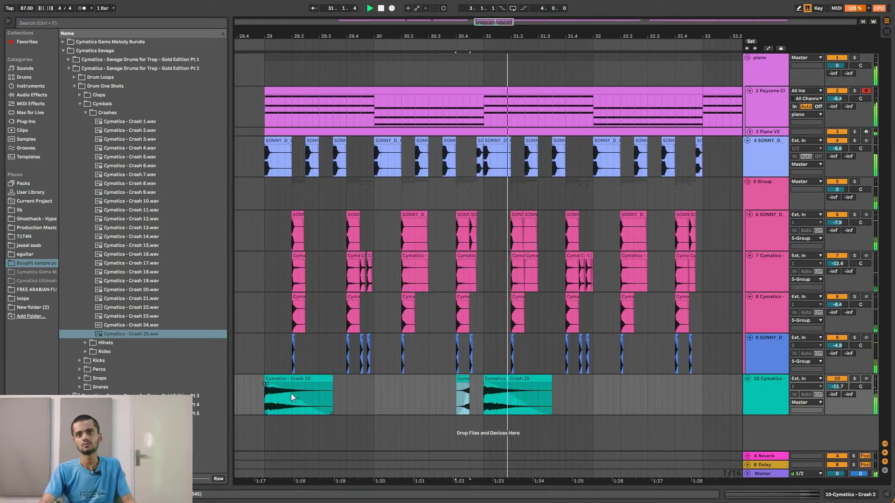
Play the arrangement from just before bar 29 to hear the crashes together with the full beat
{"action": "left_click", "coordinate": [256, 397]}
{"action": "key", "text": "space"}
{"action": "key", "text": "space"}
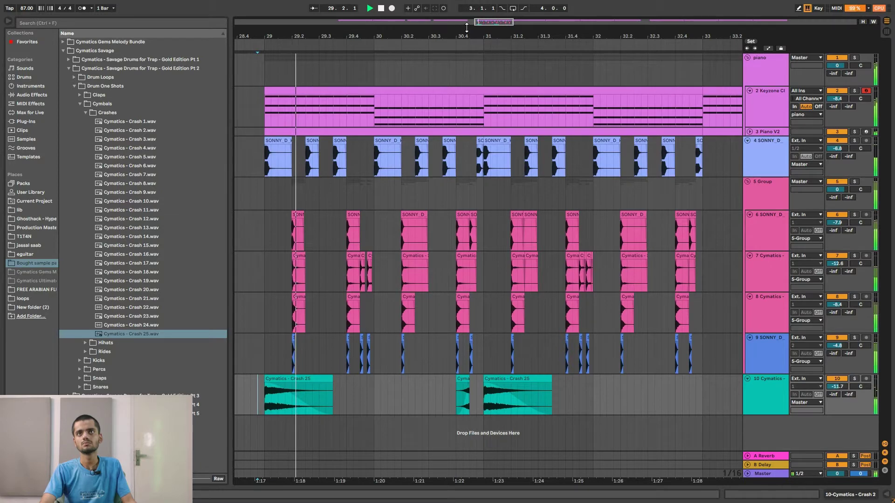
{"action": "left_click_drag", "start_coordinate": [467, 28], "coordinate": [466, 52]}
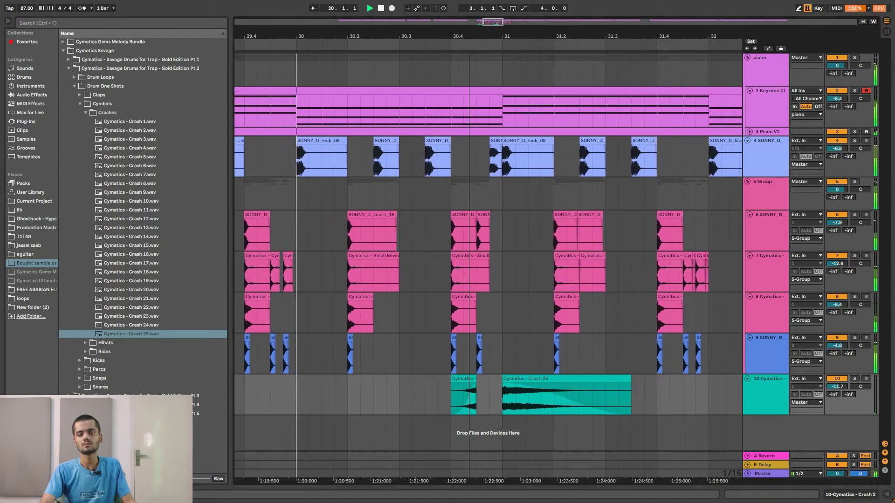
{"action": "scroll", "coordinate": [510, 317], "scroll_direction": "down", "scroll_amount": 5}
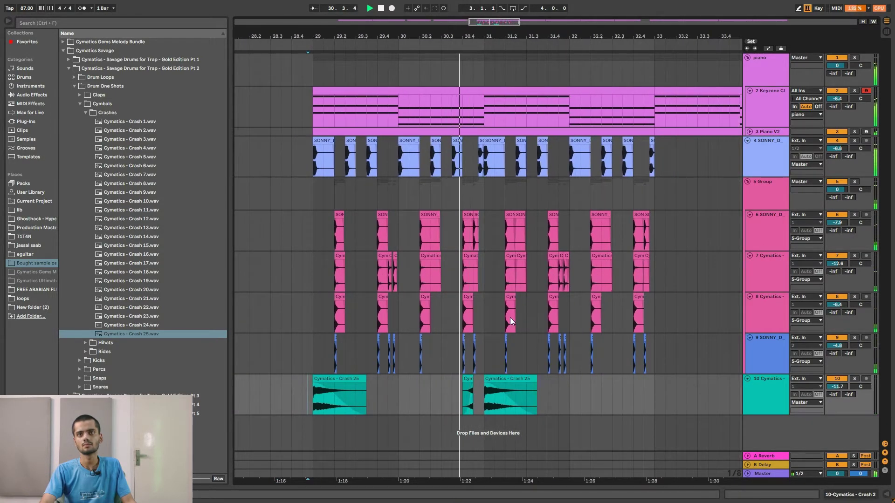
{"action": "key", "text": "space"}
Lower the short reversed crash clip's gain to -7.25 dB and play the transition into bar 31
{"action": "double_click", "coordinate": [468, 394]}
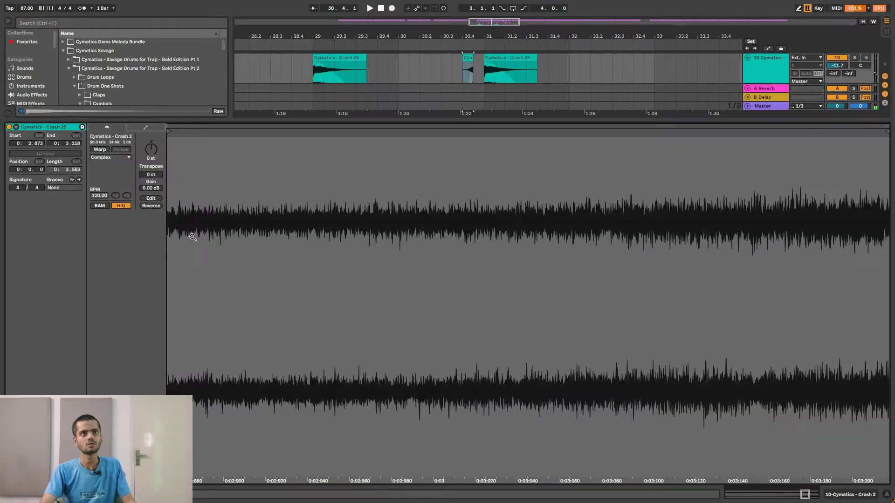
{"action": "left_click_drag", "start_coordinate": [151, 189], "coordinate": [151, 205]}
{"action": "key", "text": "space"}
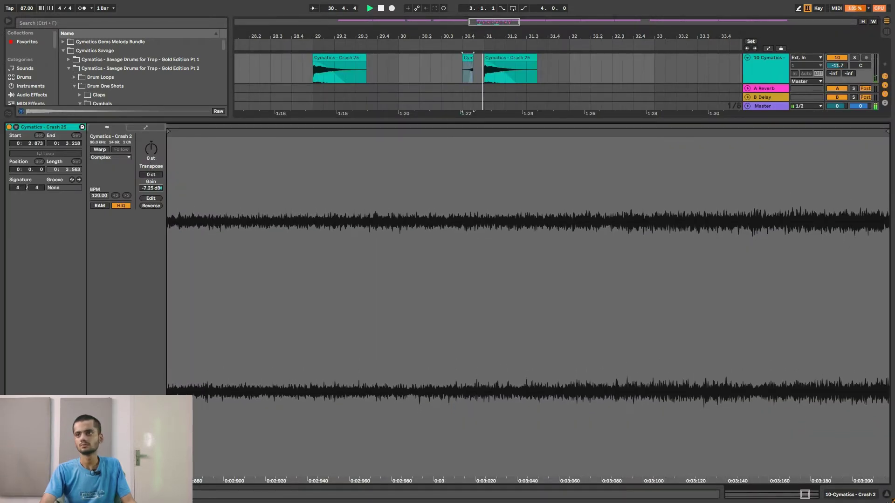
{"action": "left_click", "coordinate": [887, 495]}
Set the short reversed crash clip's gain to about -4 dB and replay the transition into bar 31
{"action": "double_click", "coordinate": [469, 379]}
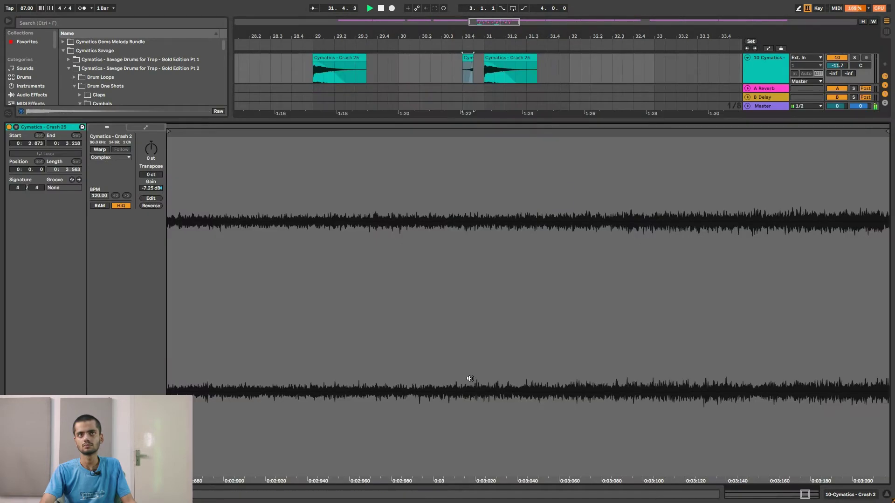
{"action": "left_click_drag", "start_coordinate": [147, 188], "coordinate": [147, 182]}
{"action": "key", "text": "space"}
{"action": "key", "text": "space"}
{"action": "key", "text": "space"}
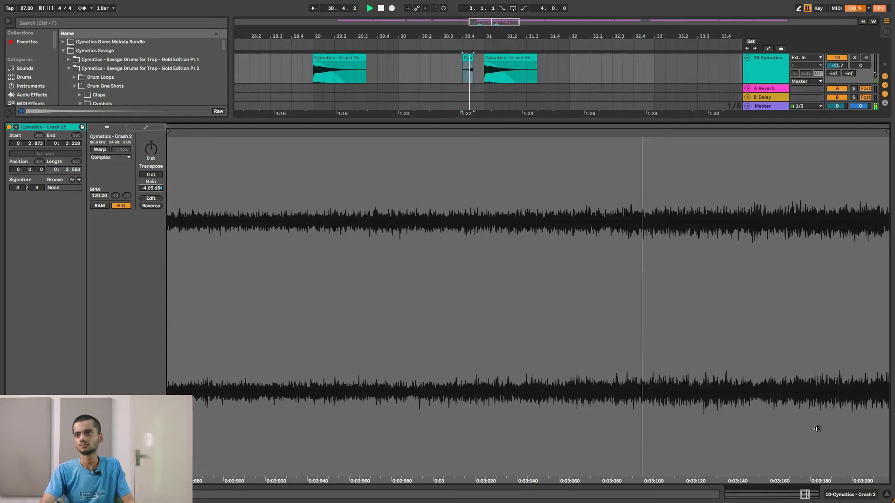
{"action": "left_click", "coordinate": [886, 495]}
{"action": "key", "text": "space"}
{"action": "key", "text": "space"}
{"action": "key", "text": "space"}
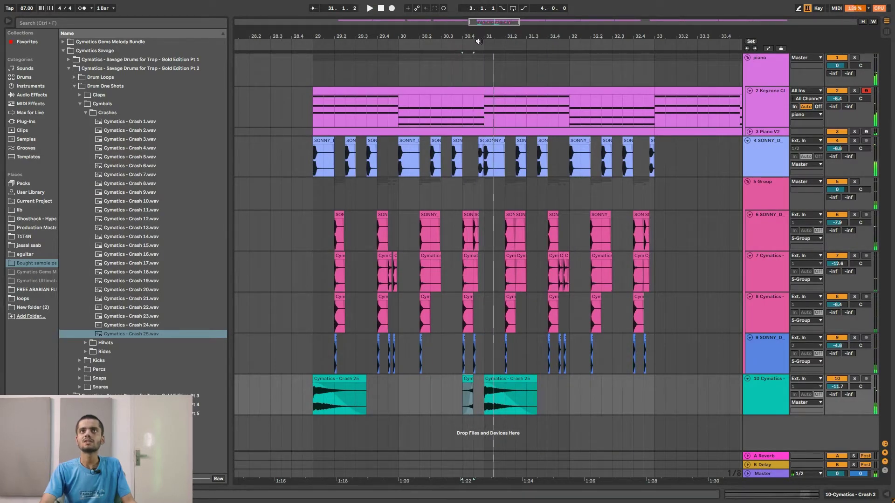
Examine the reversed crash at 30.4, the gap after it and the crash at bar 31, and play them soloed
{"action": "left_click_drag", "start_coordinate": [473, 35], "coordinate": [471, 77]}
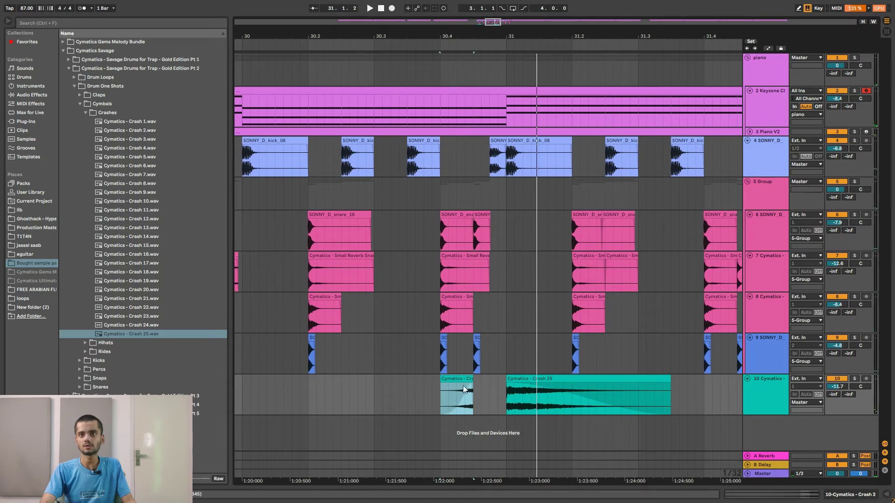
{"action": "left_click", "coordinate": [441, 396]}
{"action": "left_click_drag", "start_coordinate": [474, 393], "coordinate": [503, 410]}
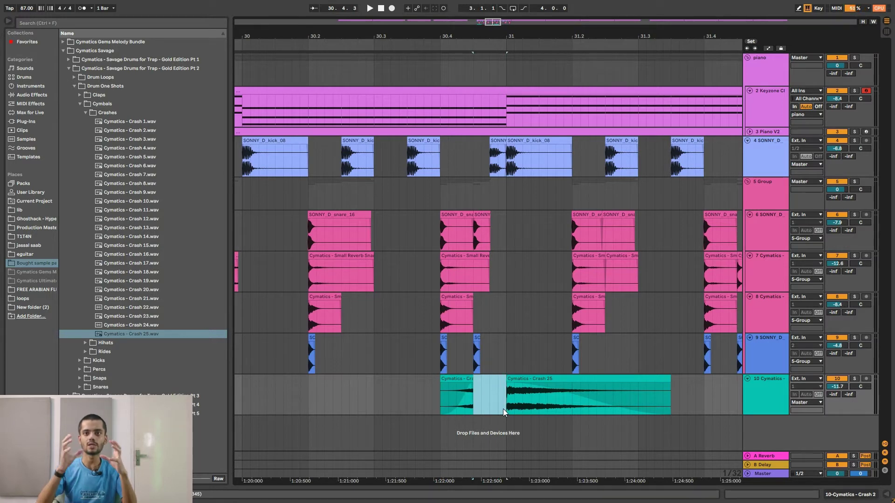
{"action": "left_click_drag", "start_coordinate": [505, 401], "coordinate": [606, 417]}
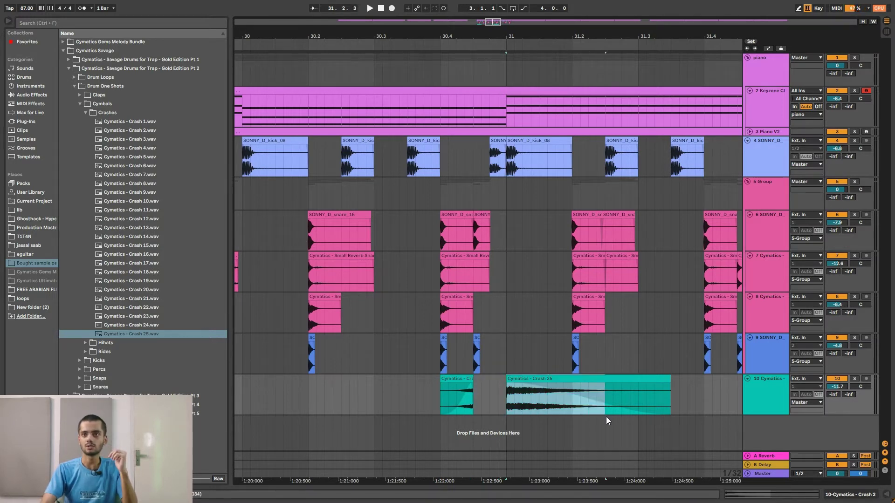
{"action": "left_click_drag", "start_coordinate": [670, 407], "coordinate": [671, 408]}
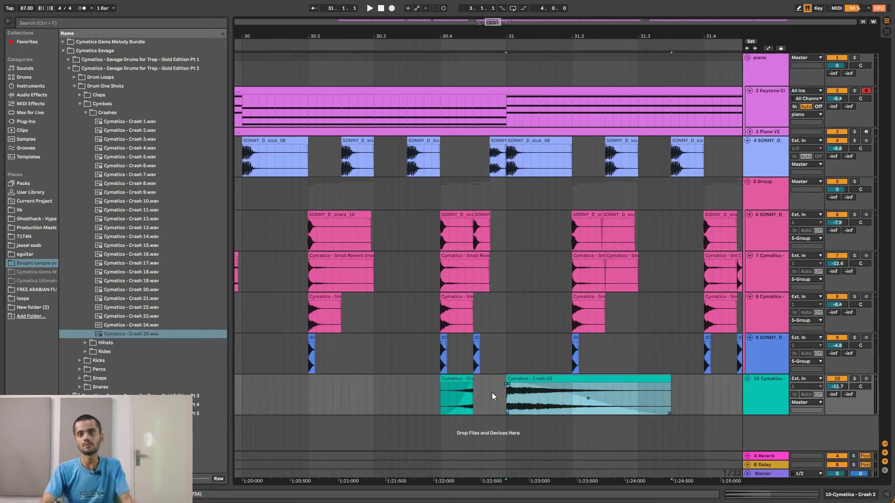
{"action": "left_click", "coordinate": [430, 395]}
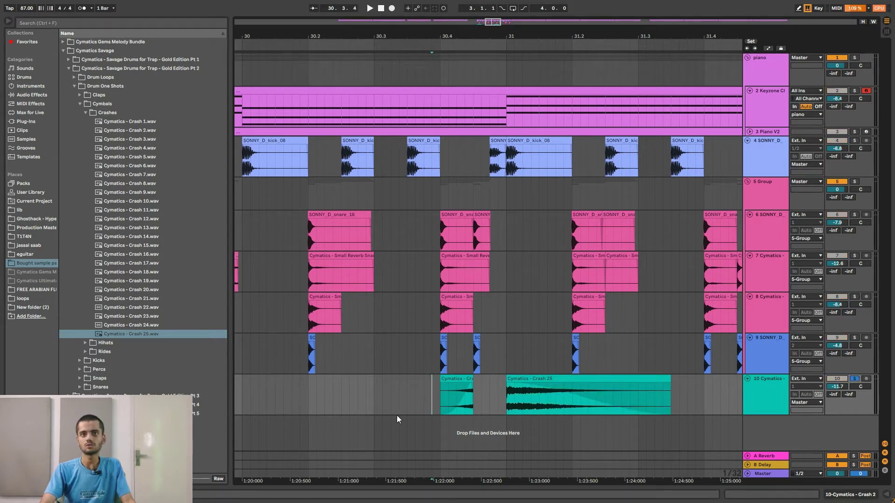
{"action": "key", "text": "space"}
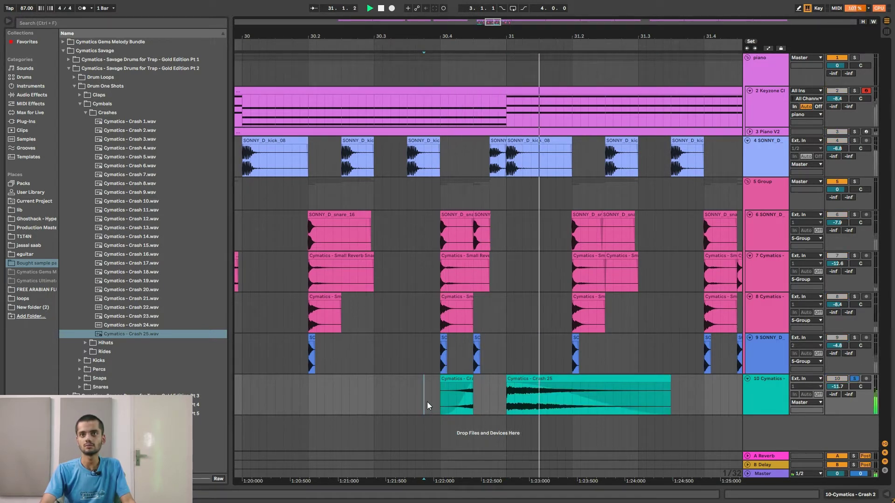
Check the reversed crash clip's settings and replay the transition with the crash track unsoloed
{"action": "double_click", "coordinate": [459, 394]}
{"action": "key", "text": "space"}
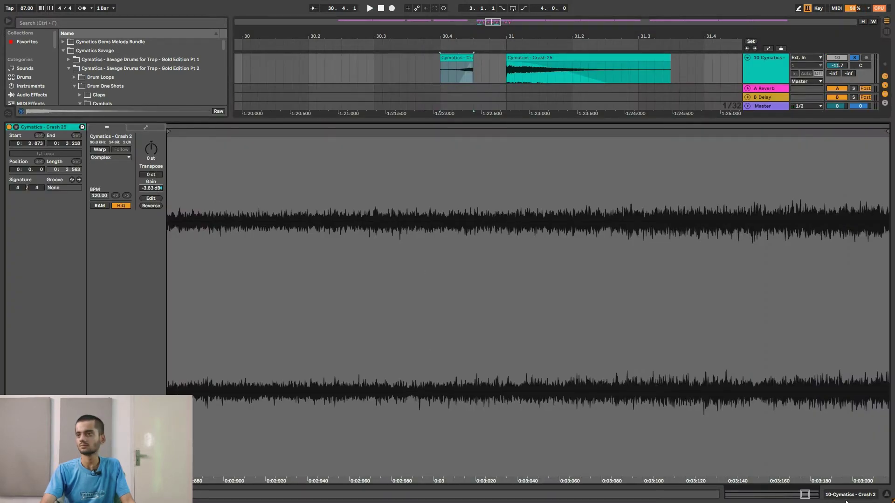
{"action": "left_click", "coordinate": [888, 495]}
{"action": "left_click", "coordinate": [373, 399]}
{"action": "key", "text": "space"}
{"action": "left_click_drag", "start_coordinate": [387, 36], "coordinate": [430, 7]}
{"action": "key", "text": "space"}
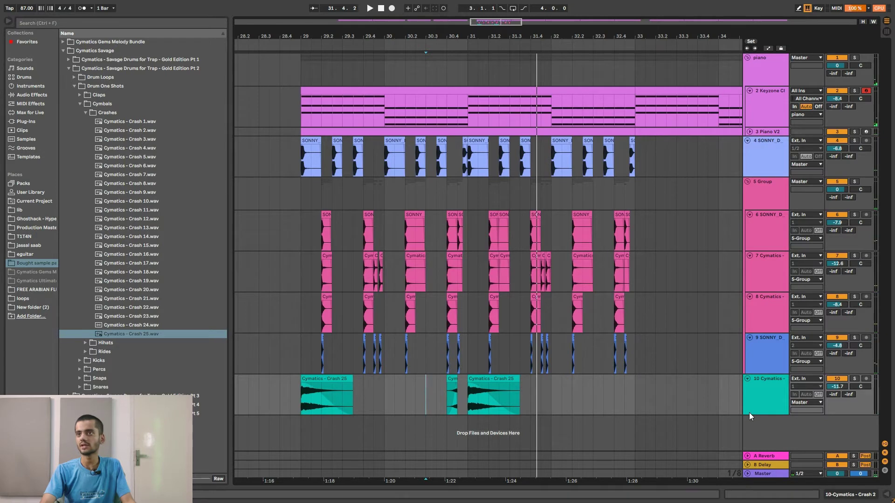
Insert a new MIDI track below the crash track
{"action": "left_click", "coordinate": [756, 402]}
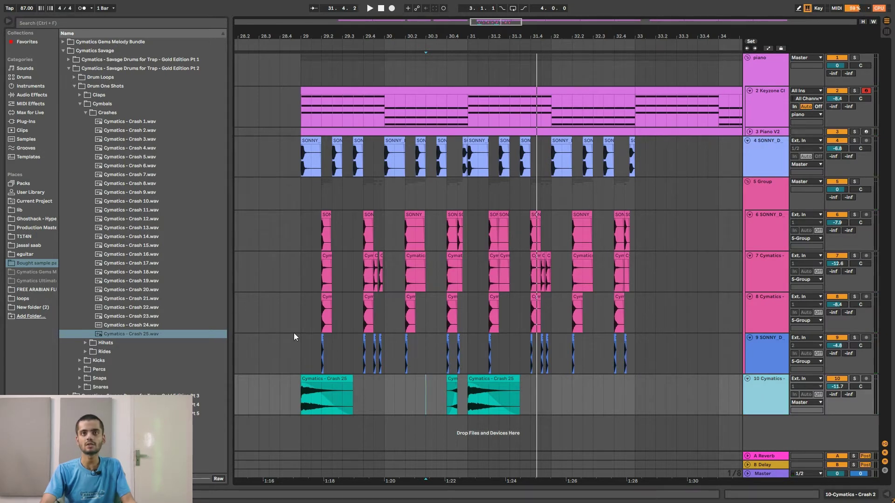
{"action": "left_click_drag", "start_coordinate": [301, 156], "coordinate": [636, 399]}
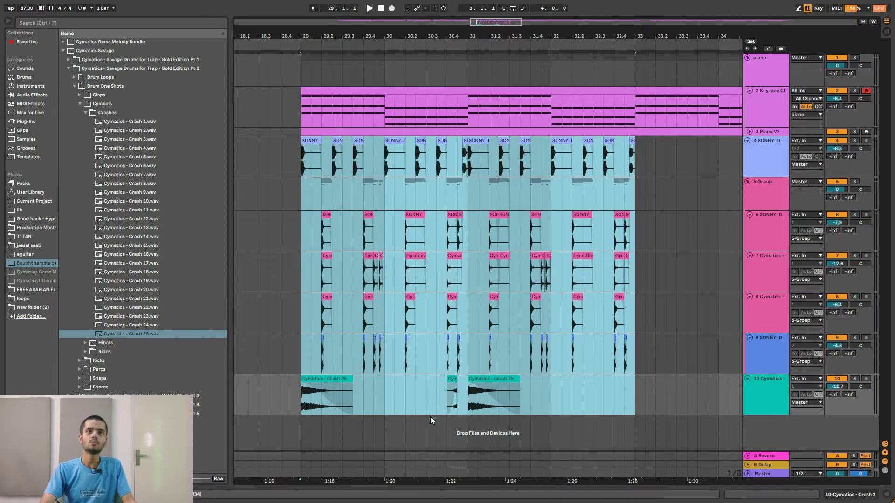
{"action": "left_click", "coordinate": [756, 426]}
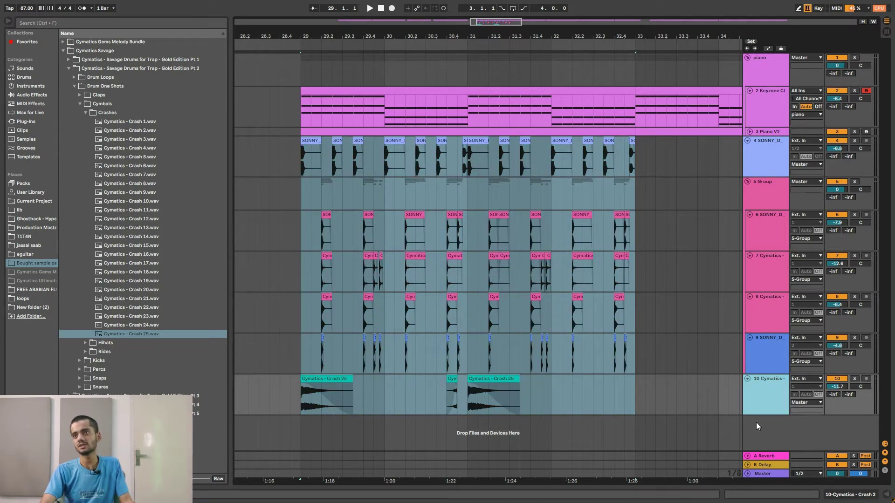
{"action": "left_click", "coordinate": [635, 404]}
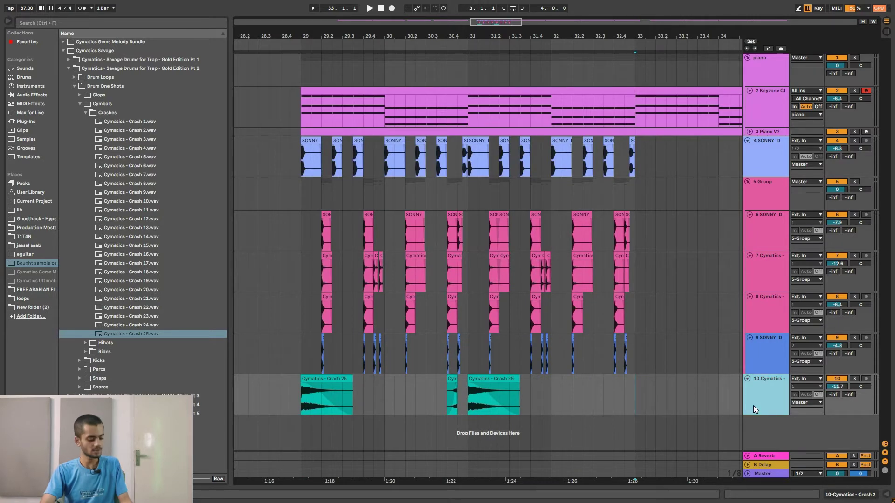
{"action": "key", "text": "ctrl+shift+t"}
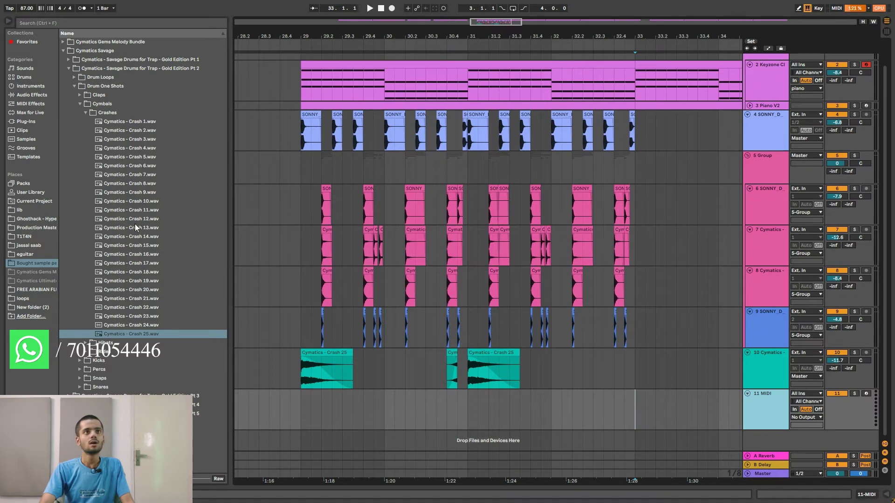
Browse the Cymatics Hihats folder and audition the first hi-hat samples
{"action": "left_click", "coordinate": [86, 113]}
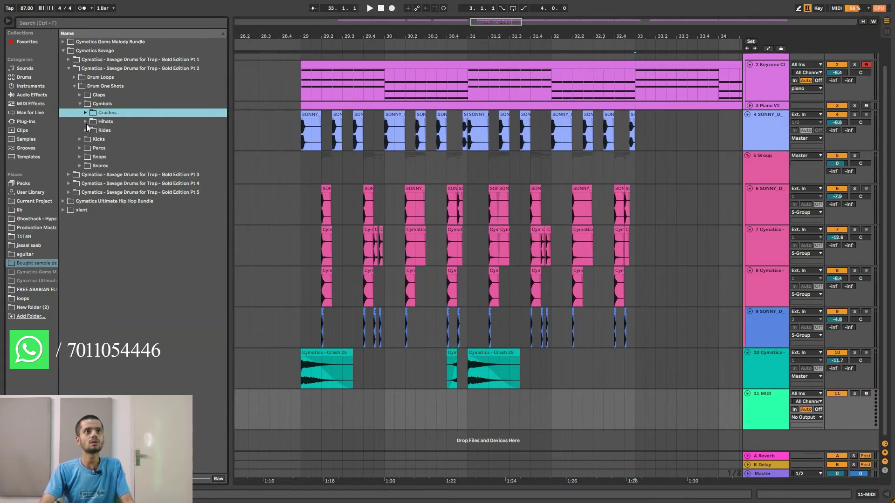
{"action": "left_click", "coordinate": [85, 122]}
{"action": "left_click", "coordinate": [141, 130]}
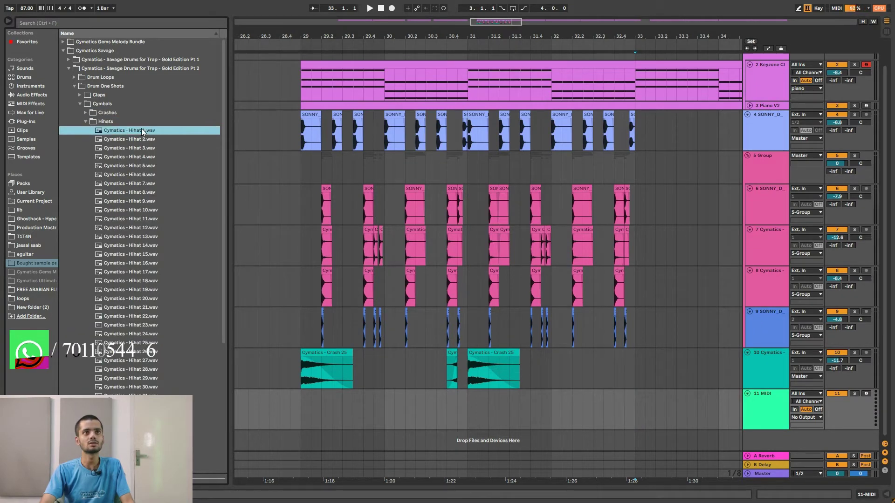
{"action": "key", "text": "Down"}
{"action": "key", "text": "Down"}
{"action": "key", "text": "Down"}
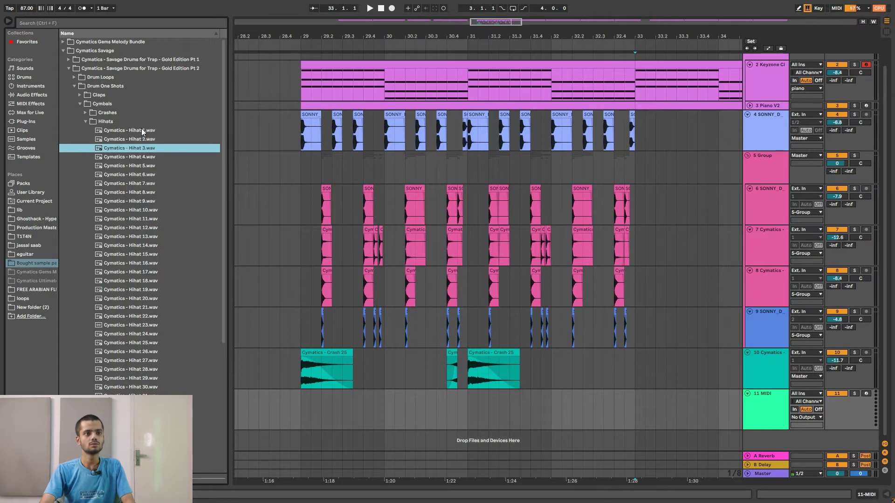
Open New folder (2) and compare the SONNY_D_hihat_closed_09 and SONNY_D_hihat_closed_10 samples
{"action": "left_click", "coordinate": [28, 307]}
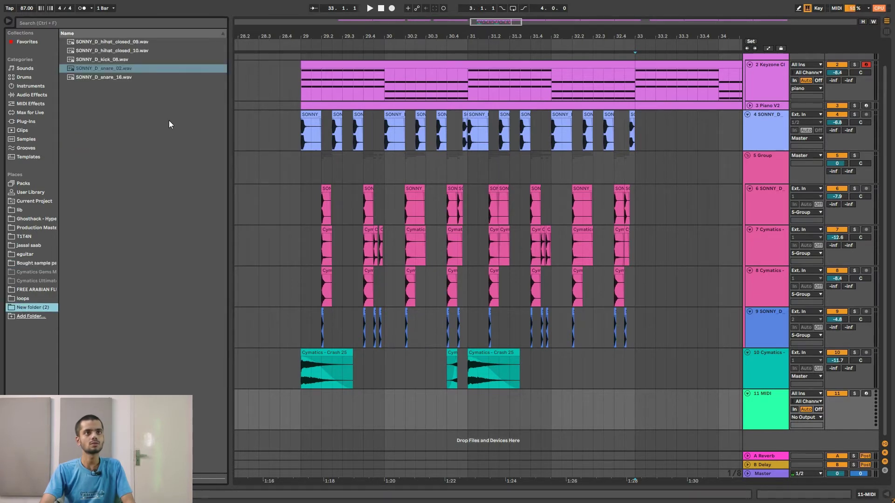
{"action": "left_click", "coordinate": [117, 45]}
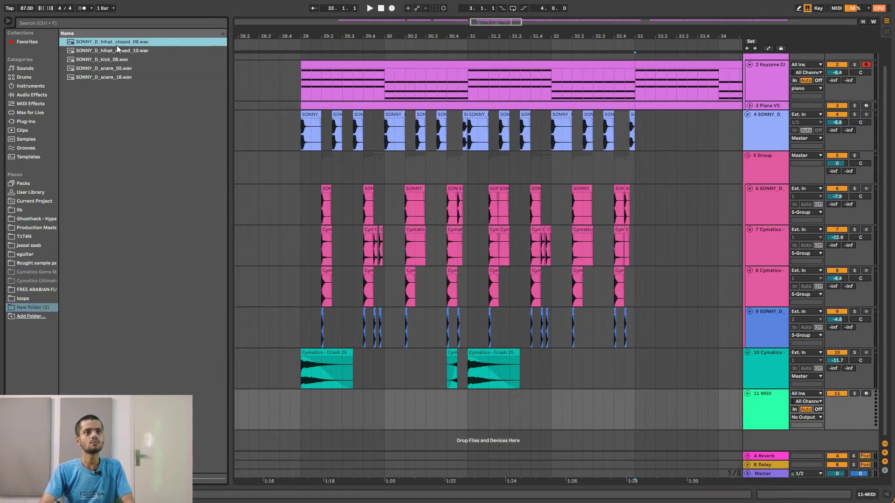
{"action": "key", "text": "Down"}
{"action": "key", "text": "Up"}
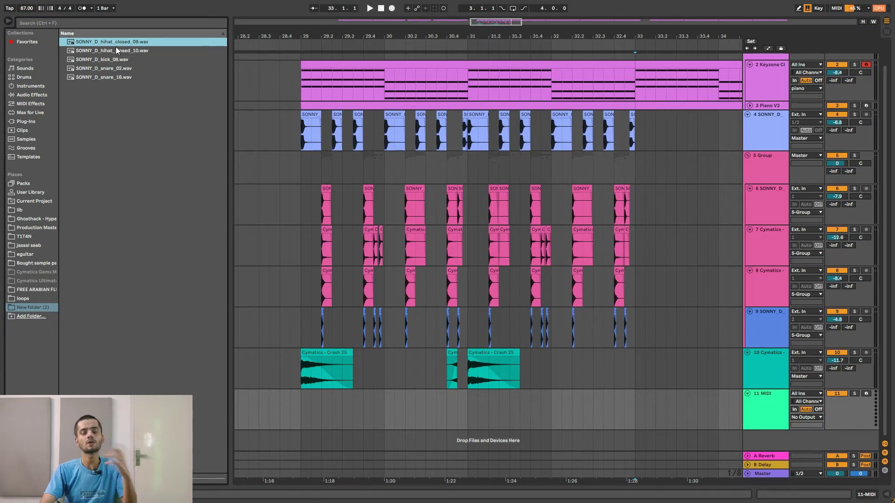
Load SONNY_D_hihat_closed_09.wav as a sampler instrument on the new MIDI track and play a test note
{"action": "left_click", "coordinate": [773, 410]}
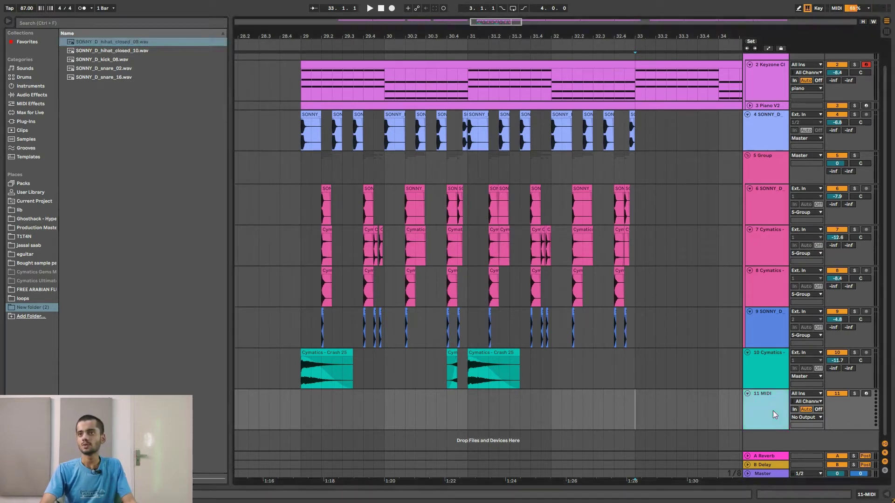
{"action": "left_click", "coordinate": [86, 40]}
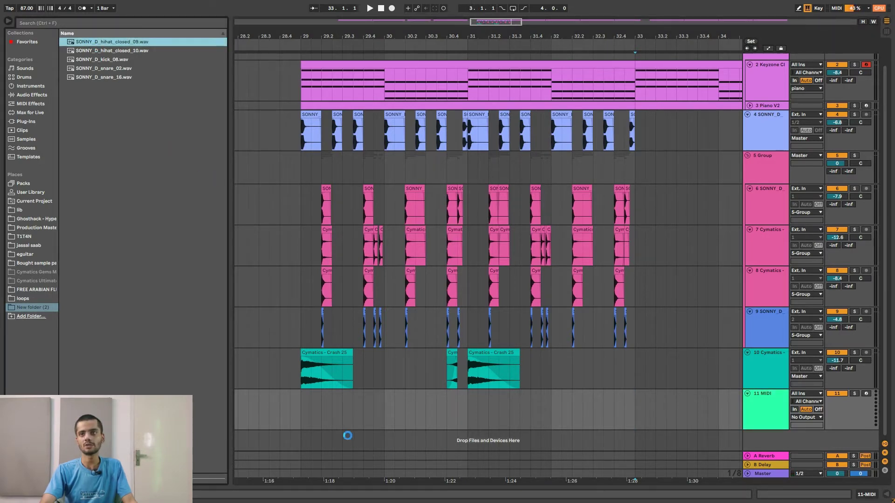
{"action": "left_click_drag", "start_coordinate": [798, 407], "coordinate": [755, 408]}
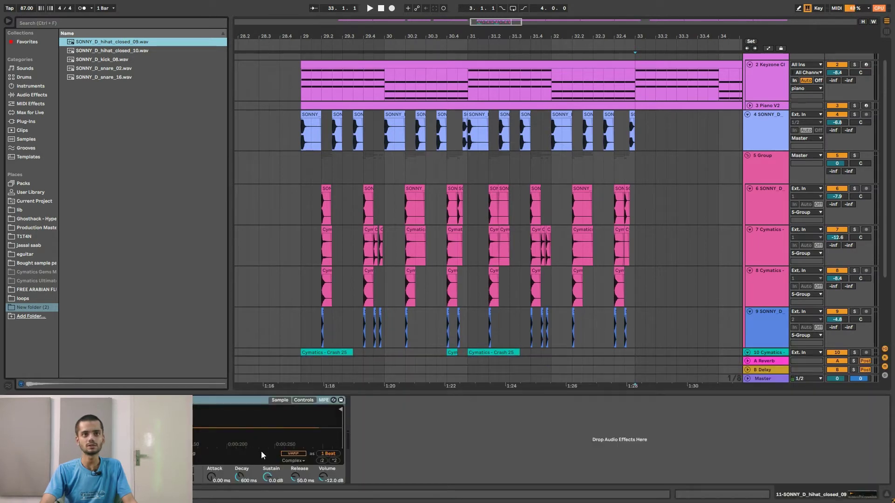
{"action": "key", "text": "a"}
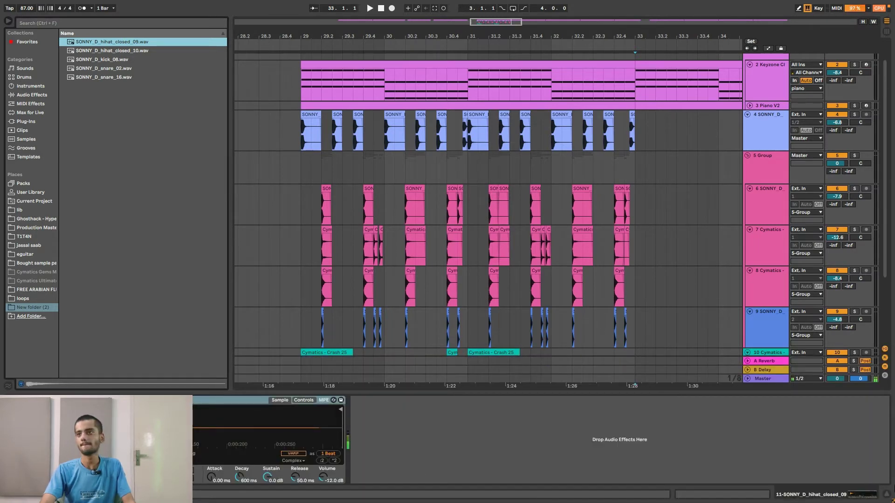
{"action": "left_click", "coordinate": [888, 495]}
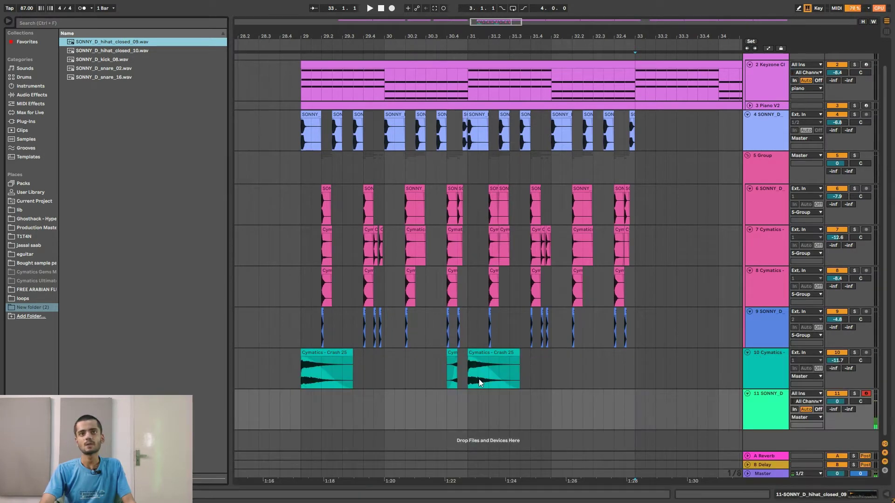
Insert an empty two-bar MIDI clip on the hi-hat track, spanning bar 29 to bar 31
{"action": "left_click", "coordinate": [8, 22]}
{"action": "left_click_drag", "start_coordinate": [84, 411], "coordinate": [145, 410]}
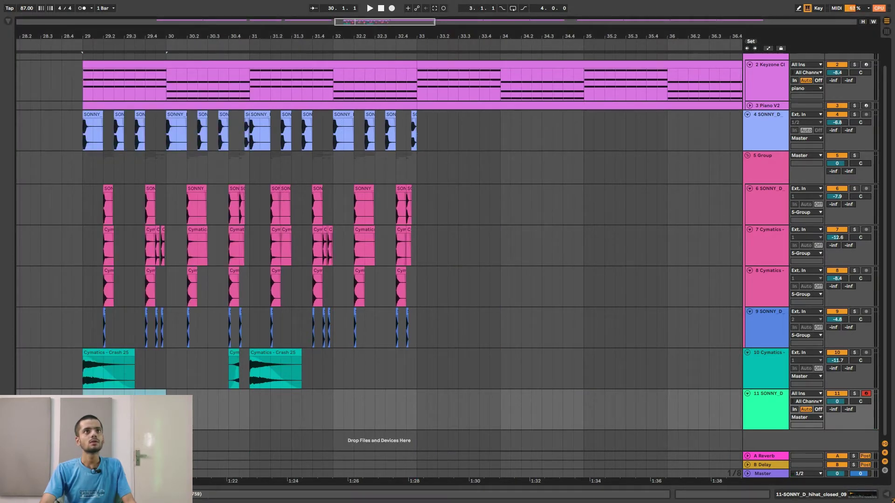
{"action": "left_click_drag", "start_coordinate": [166, 411], "coordinate": [234, 408]}
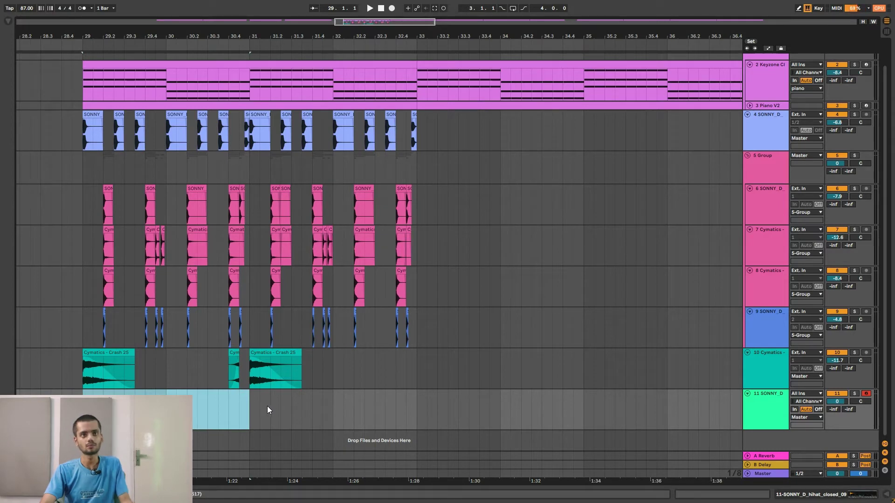
{"action": "key", "text": "ctrl+shift+m"}
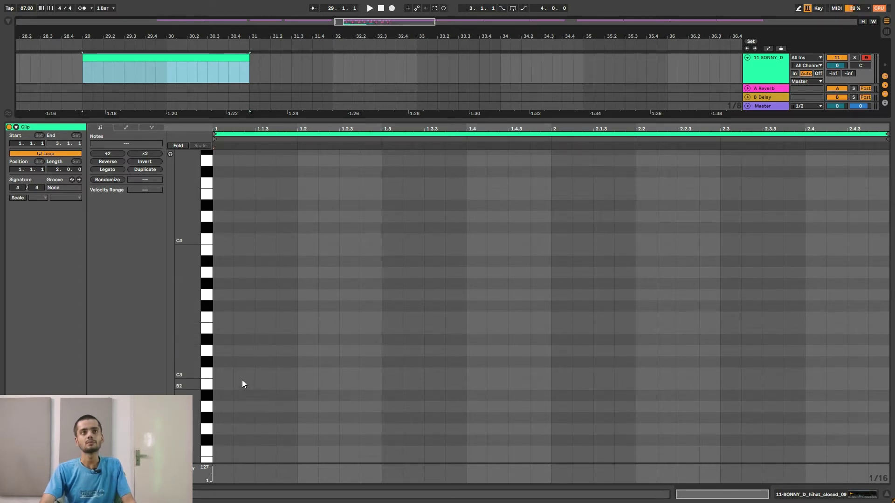
Draw sixteenth-note C3 hits at 1, 1.1.3, 1.2.2 and 1.2.4 in the hi-hat clip while auditioning them
{"action": "left_click", "coordinate": [250, 127]}
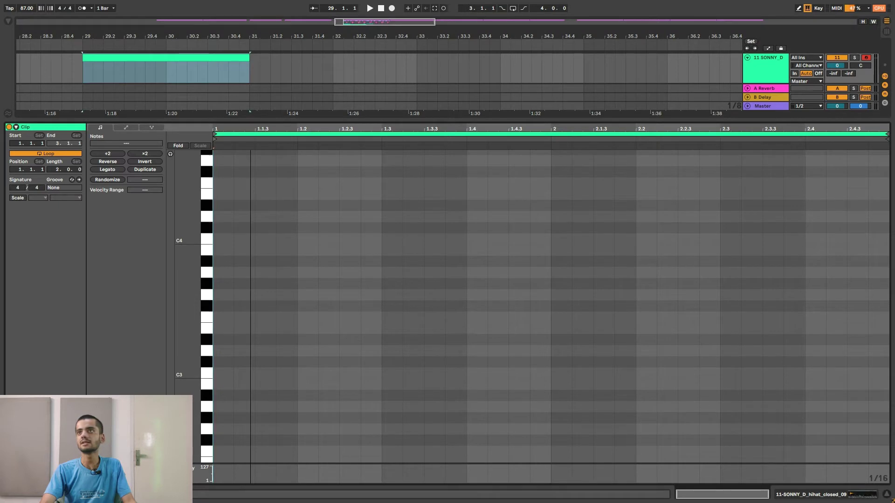
{"action": "left_click_drag", "start_coordinate": [299, 35], "coordinate": [463, 28]}
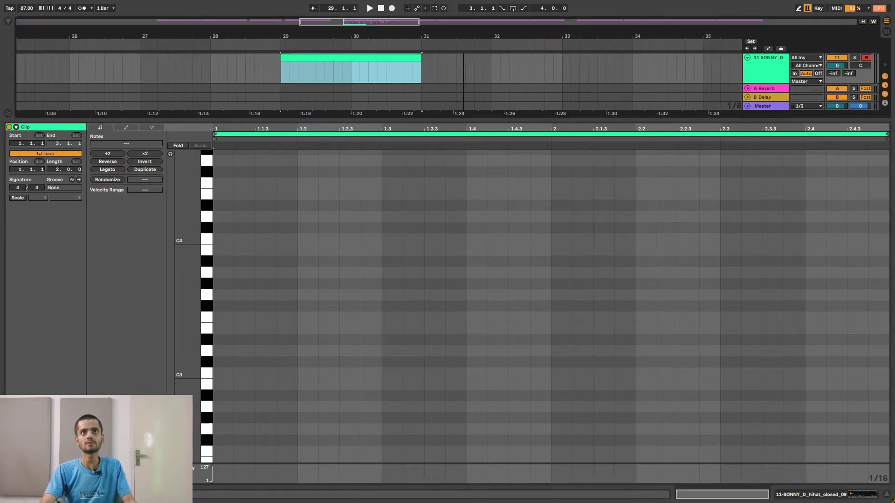
{"action": "left_click_drag", "start_coordinate": [457, 121], "coordinate": [456, 221]}
{"action": "key", "text": "b"}
{"action": "key", "text": "space"}
{"action": "left_click", "coordinate": [222, 415]}
{"action": "left_click", "coordinate": [244, 417]}
{"action": "left_click_drag", "start_coordinate": [249, 416], "coordinate": [270, 416]}
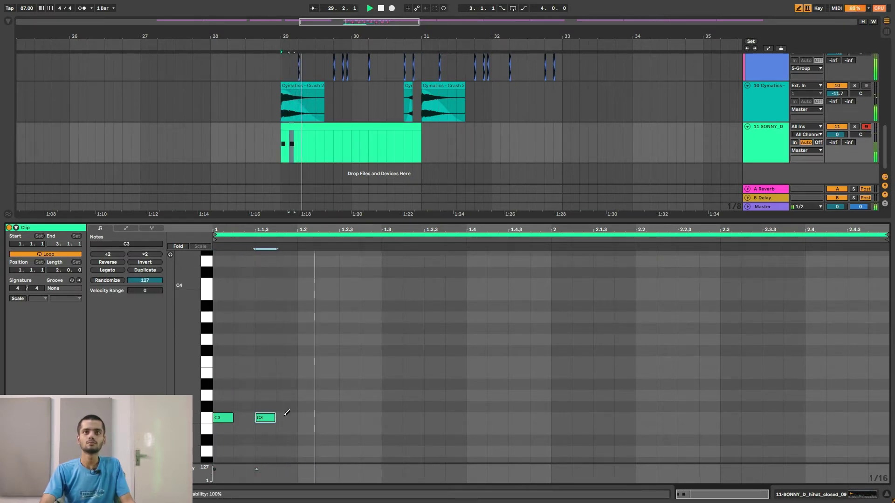
{"action": "left_click", "coordinate": [331, 416]}
{"action": "left_click", "coordinate": [371, 417]}
{"action": "key", "text": "space"}
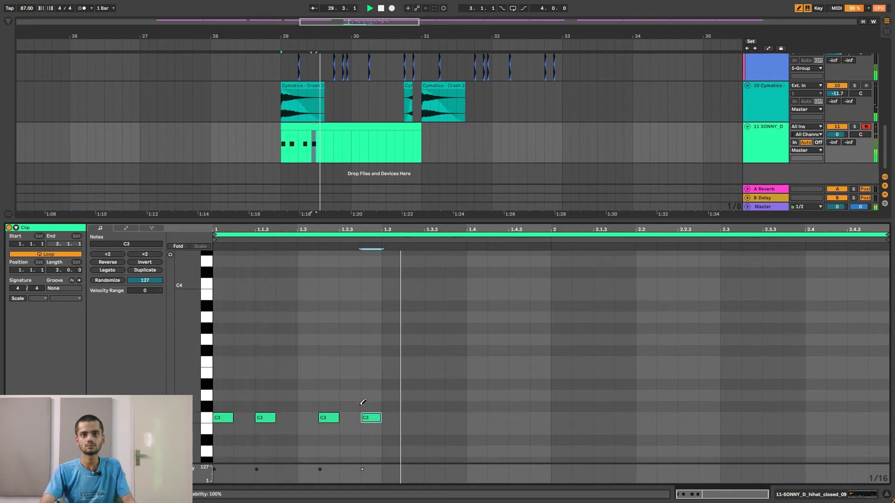
Add C3 hits at 1.2 and 1.2.3, remove the one at 1.2.2, and play the pattern
{"action": "left_click", "coordinate": [307, 417]}
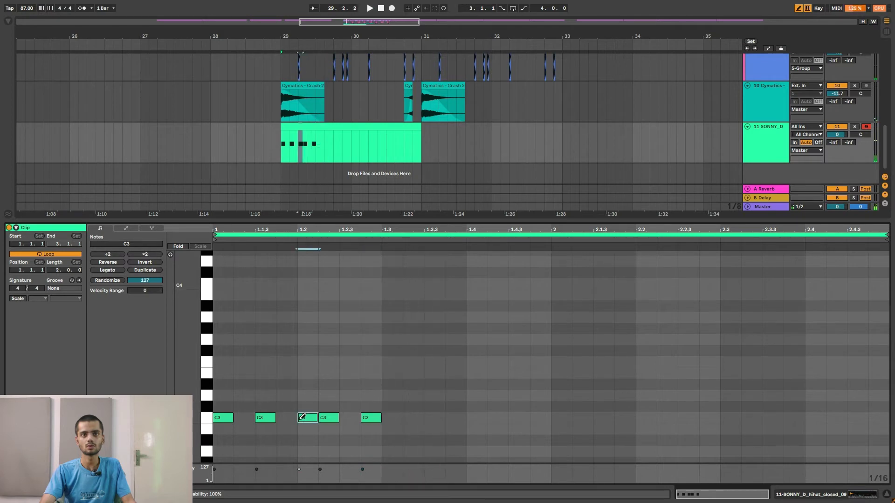
{"action": "key", "text": "space"}
{"action": "left_click", "coordinate": [335, 418]}
{"action": "left_click", "coordinate": [350, 417]}
{"action": "key", "text": "space"}
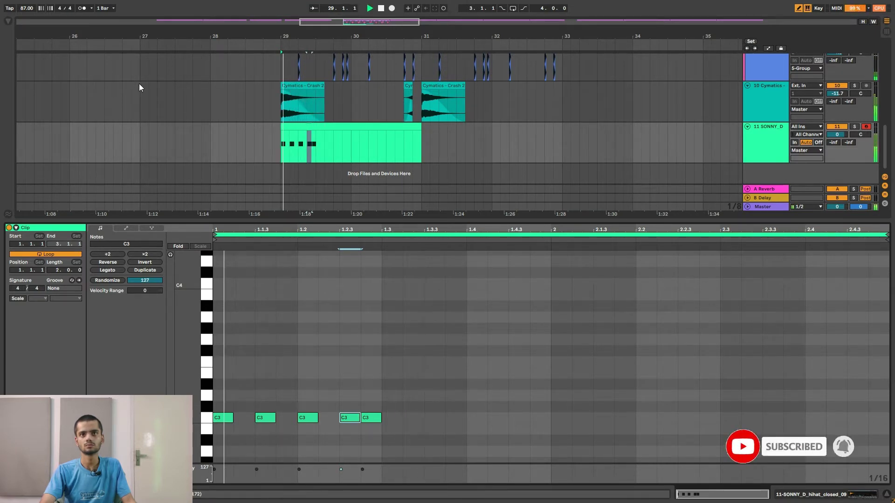
Continue the hi-hat pattern with sixteenth-note C3 hits at 1.3.2, 1.3.4, 1.4.2 and 1.4.4
{"action": "left_click", "coordinate": [413, 418]}
{"action": "left_click", "coordinate": [455, 417]}
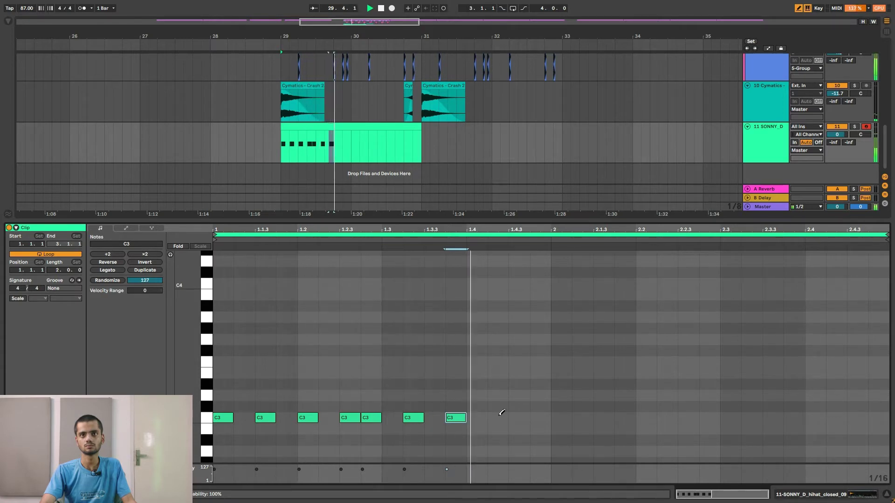
{"action": "left_click", "coordinate": [498, 417]}
{"action": "left_click", "coordinate": [540, 417]}
{"action": "key", "text": "space"}
{"action": "scroll", "coordinate": [405, 401], "scroll_direction": "down", "scroll_amount": 3}
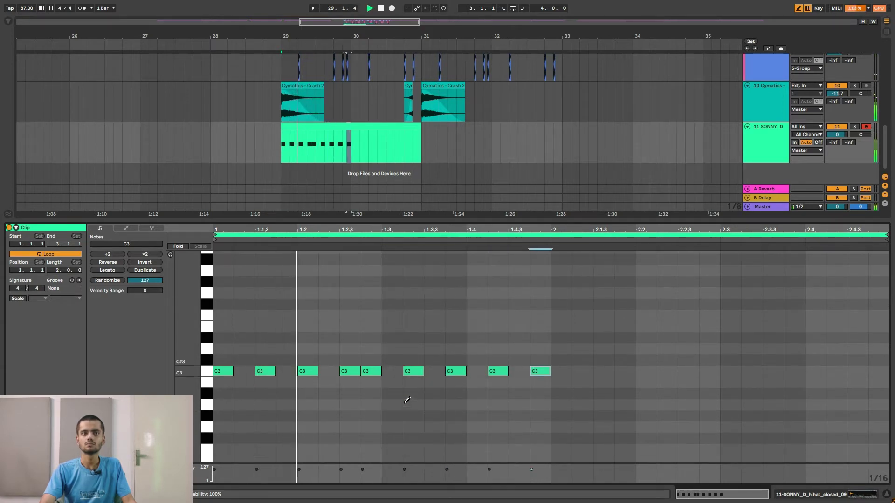
Try extra C3 hits at 1.1.2 and 1.1.4, and remove them again
{"action": "left_click", "coordinate": [244, 372]}
{"action": "left_click", "coordinate": [287, 371]}
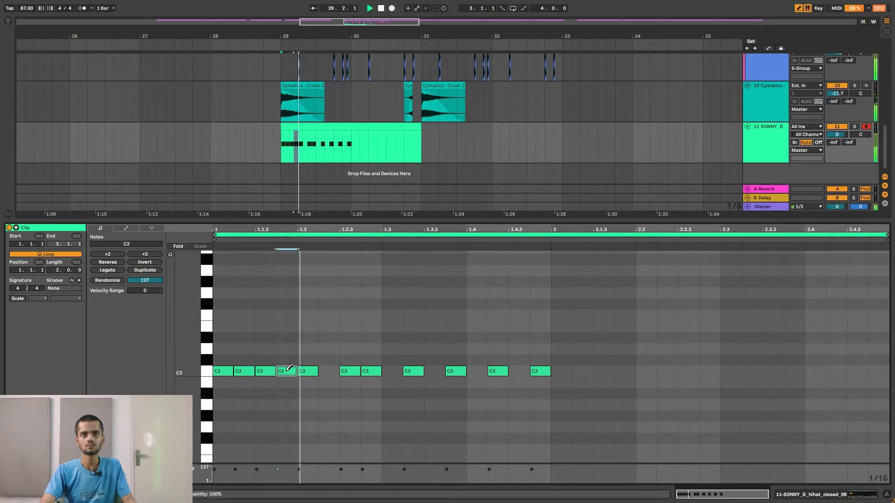
{"action": "key", "text": "space"}
{"action": "left_click", "coordinate": [285, 371]}
{"action": "left_click", "coordinate": [243, 371]}
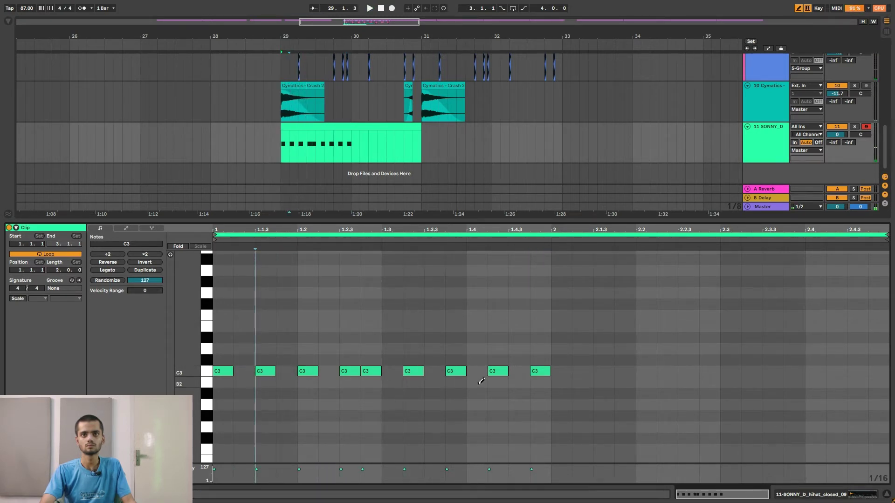
Add a sixteenth-note C3 hit at 1.3.3 and audition the pattern
{"action": "left_click", "coordinate": [442, 371]}
{"action": "key", "text": "space"}
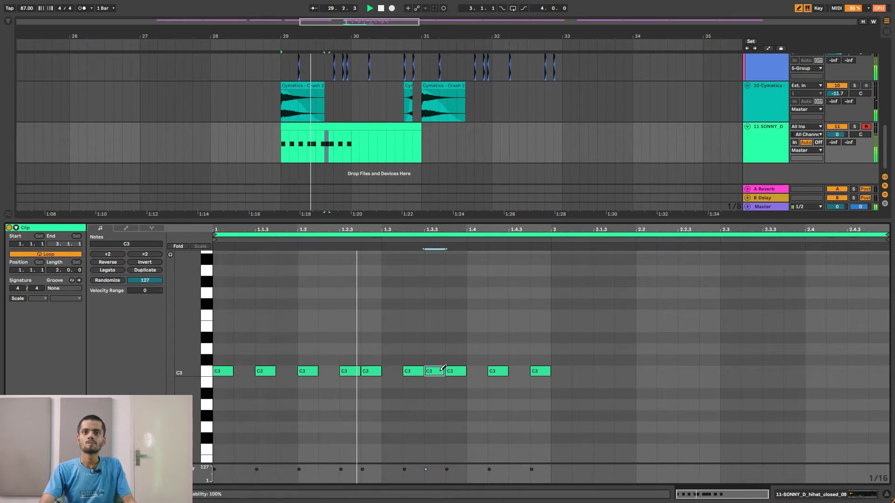
{"action": "key", "text": "space"}
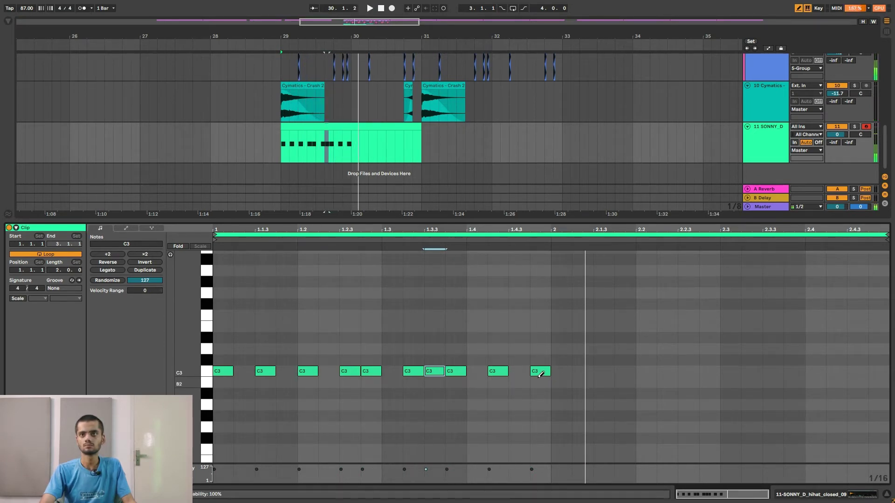
Replace the C3 hits at 1.4.2 and 1.4.4 with hits at 1.4 and 1.4.3, and play the pattern back
{"action": "left_click", "coordinate": [478, 371]}
{"action": "left_click", "coordinate": [501, 371]}
{"action": "left_click", "coordinate": [524, 371]}
{"action": "left_click", "coordinate": [536, 371]}
{"action": "key", "text": "space"}
{"action": "scroll", "coordinate": [529, 385], "scroll_direction": "down", "scroll_amount": 1}
{"action": "scroll", "coordinate": [528, 385], "scroll_direction": "up", "scroll_amount": 1}
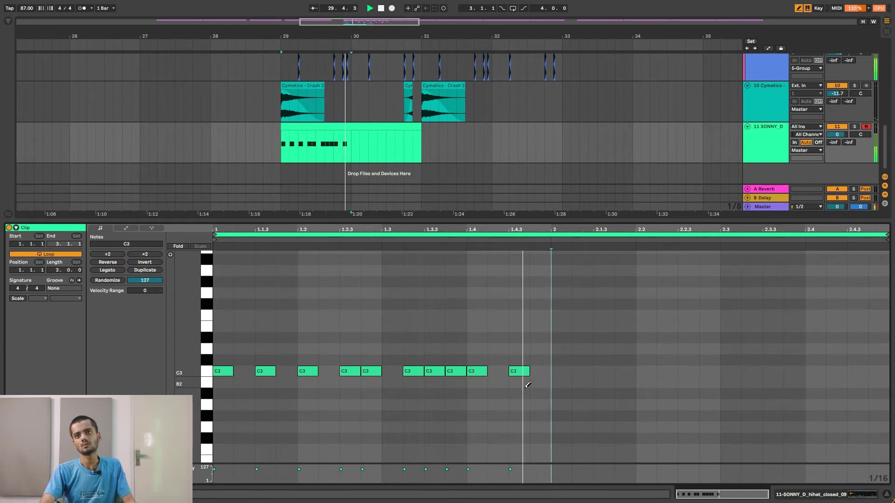
{"action": "key", "text": "space"}
{"action": "key", "text": "space"}
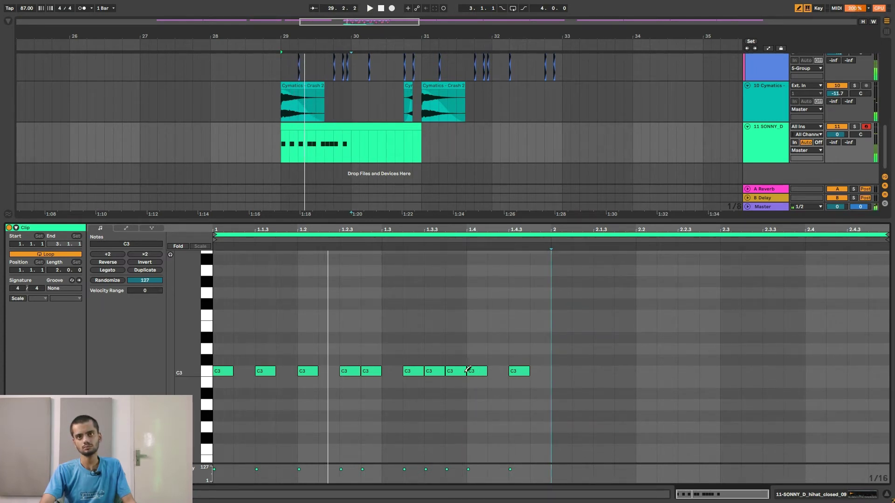
Set the clip grid to 1/32 and replace the notes between 1.3.3 and 1.4 with a four-hit 1/32-note C3 roll
{"action": "right_click", "coordinate": [440, 327]}
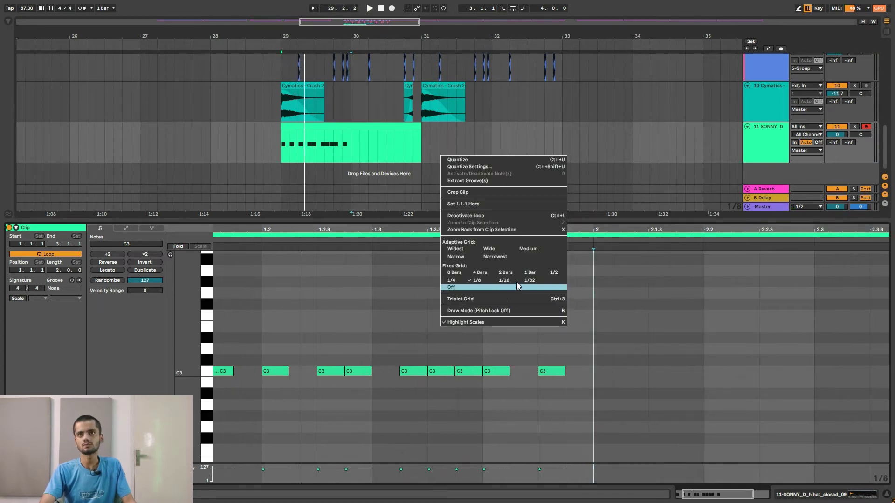
{"action": "left_click", "coordinate": [530, 280]}
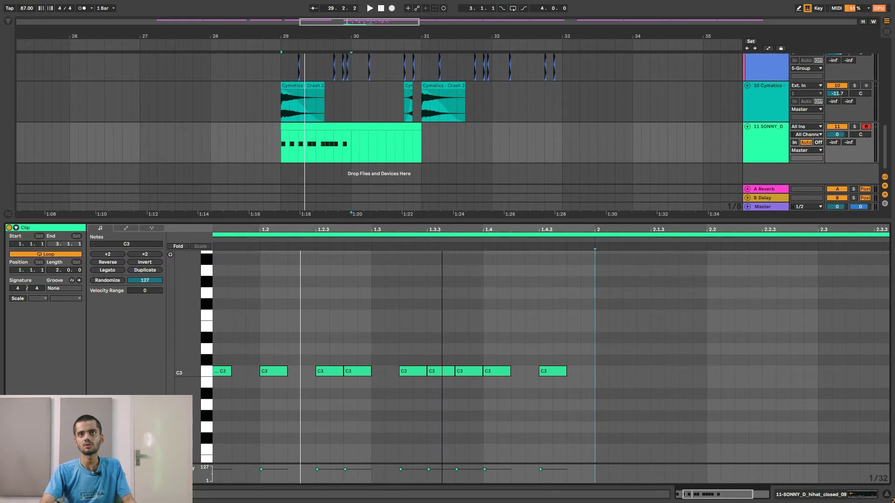
{"action": "left_click_drag", "start_coordinate": [443, 233], "coordinate": [443, 230]}
{"action": "double_click", "coordinate": [465, 371]}
{"action": "double_click", "coordinate": [444, 371]}
{"action": "double_click", "coordinate": [441, 371]}
{"action": "key", "text": "b"}
{"action": "left_click_drag", "start_coordinate": [444, 371], "coordinate": [467, 370]}
{"action": "left_click", "coordinate": [468, 371]}
{"action": "key", "text": "space"}
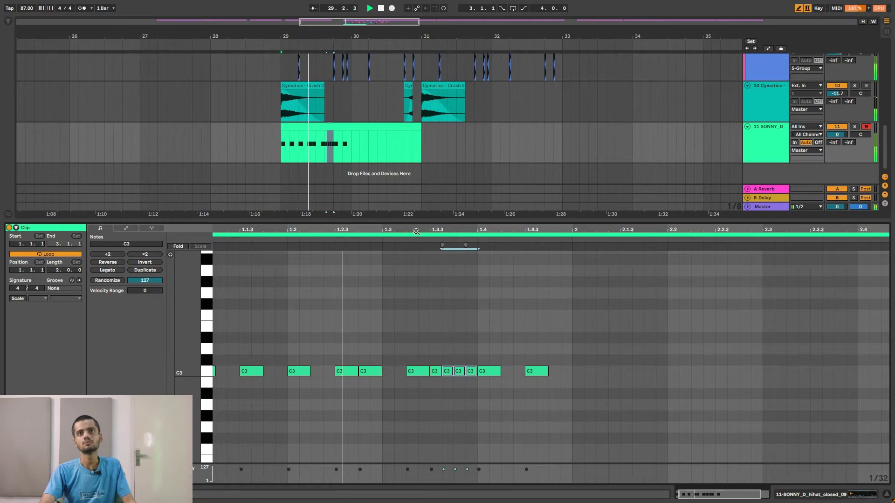
Set the adaptive grid to Narrow and fill 2.2.3 to 2.3 with a 1/64-note C3 roll
{"action": "left_click_drag", "start_coordinate": [462, 232], "coordinate": [462, 228]}
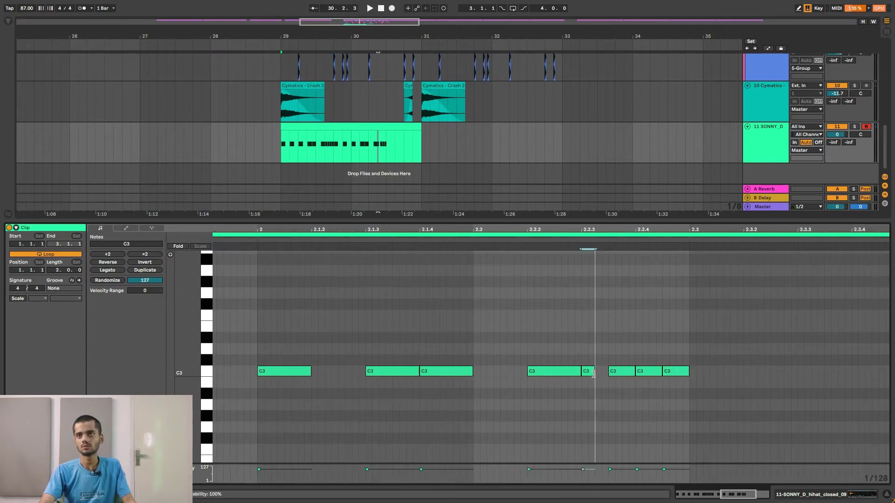
{"action": "right_click", "coordinate": [591, 372]}
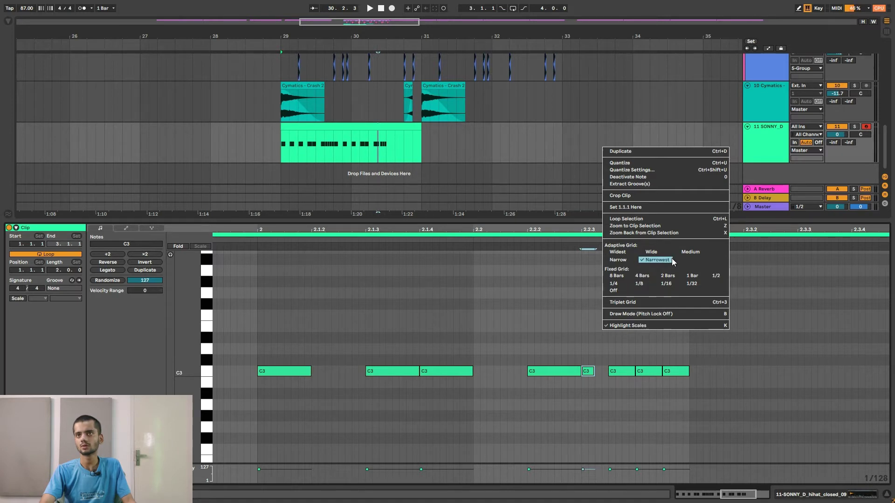
{"action": "left_click", "coordinate": [618, 260]}
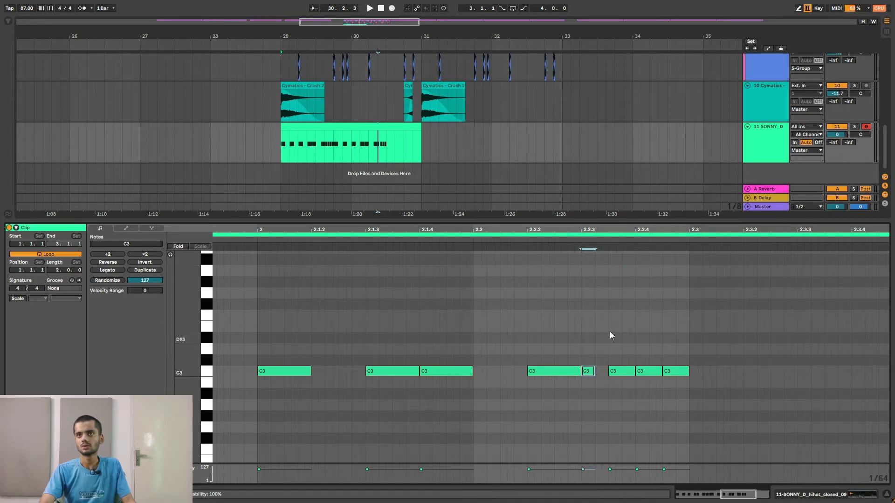
{"action": "key", "text": "b"}
{"action": "left_click", "coordinate": [601, 371]}
{"action": "left_click", "coordinate": [612, 370]}
{"action": "left_click", "coordinate": [616, 371]}
{"action": "left_click", "coordinate": [629, 371]}
{"action": "left_click", "coordinate": [657, 369]}
{"action": "left_click", "coordinate": [656, 370]}
{"action": "left_click", "coordinate": [670, 371]}
{"action": "left_click", "coordinate": [681, 371]}
{"action": "left_click", "coordinate": [671, 372]}
{"action": "left_click_drag", "start_coordinate": [672, 229], "coordinate": [672, 186]}
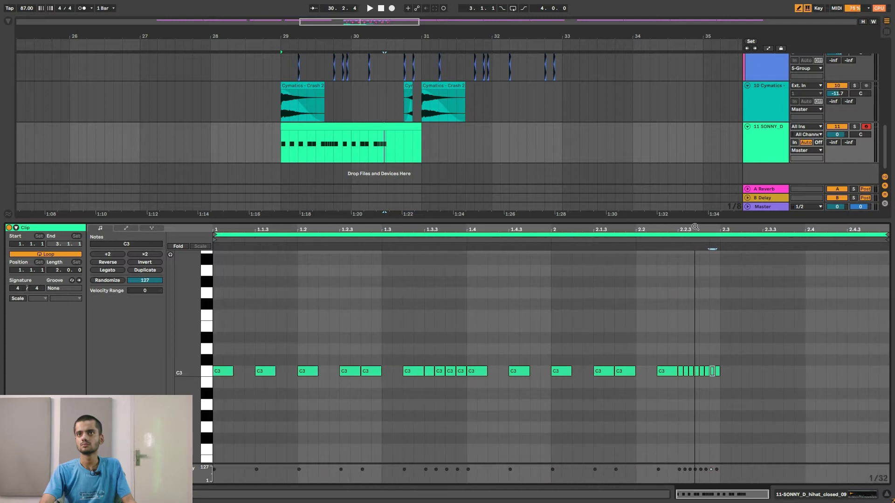
Audition the hi-hat clip and reduce the paired C3 notes at 1.2.3 and 1.2.4 to a single note at 1.2.3
{"action": "key", "text": "b"}
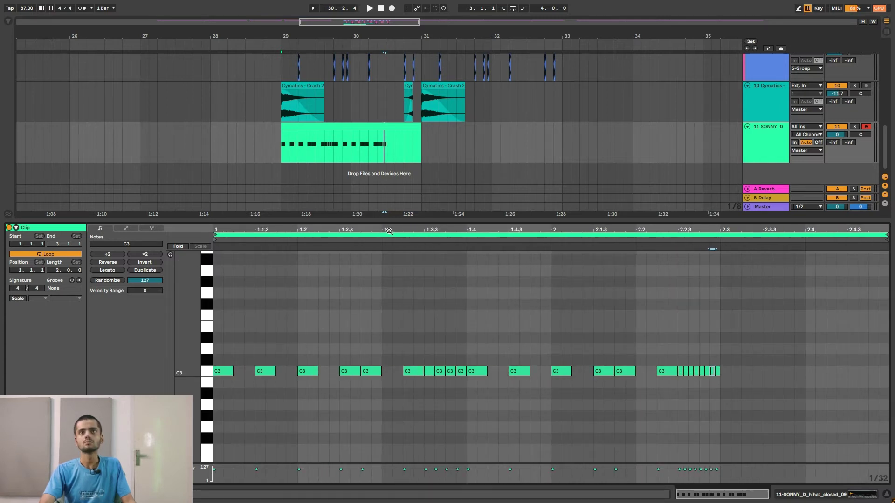
{"action": "left_click", "coordinate": [388, 237]}
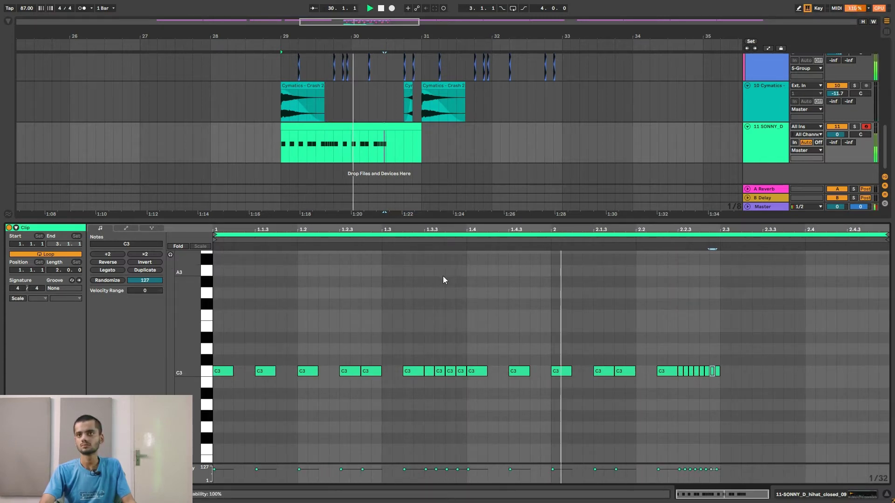
{"action": "left_click", "coordinate": [414, 228]}
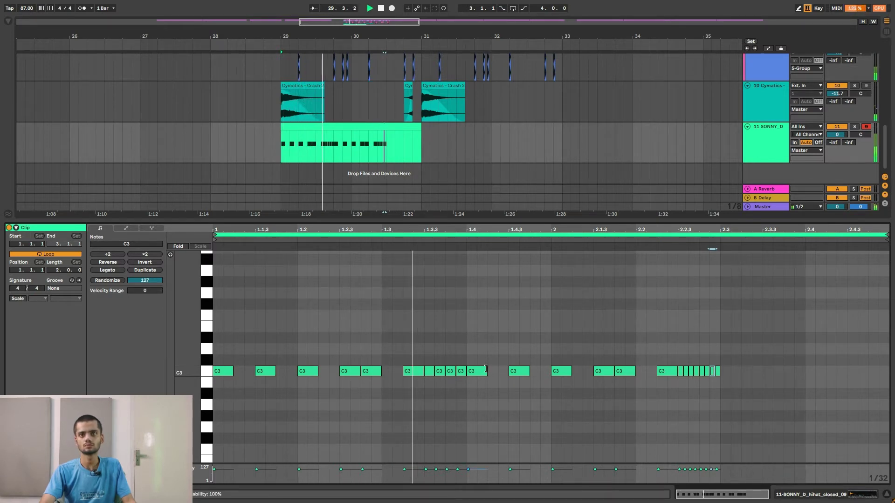
{"action": "left_click", "coordinate": [350, 372]}
{"action": "key", "text": "Delete"}
{"action": "left_click", "coordinate": [356, 371]}
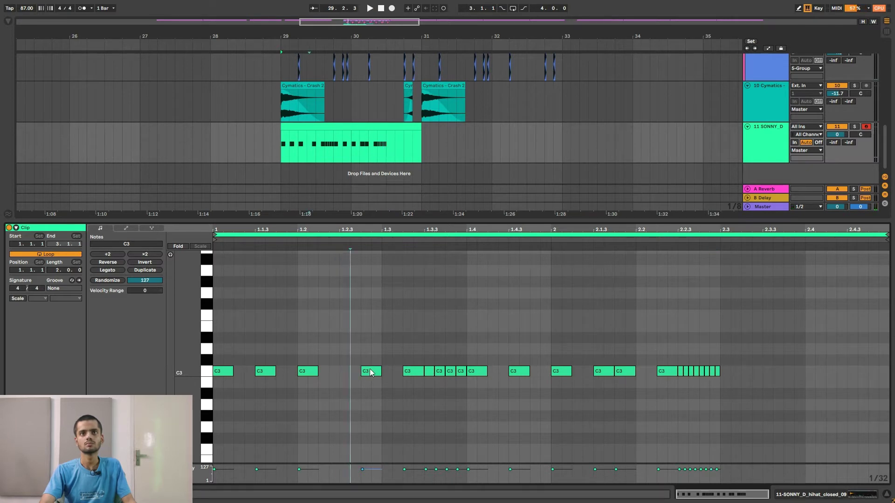
{"action": "left_click", "coordinate": [376, 371]}
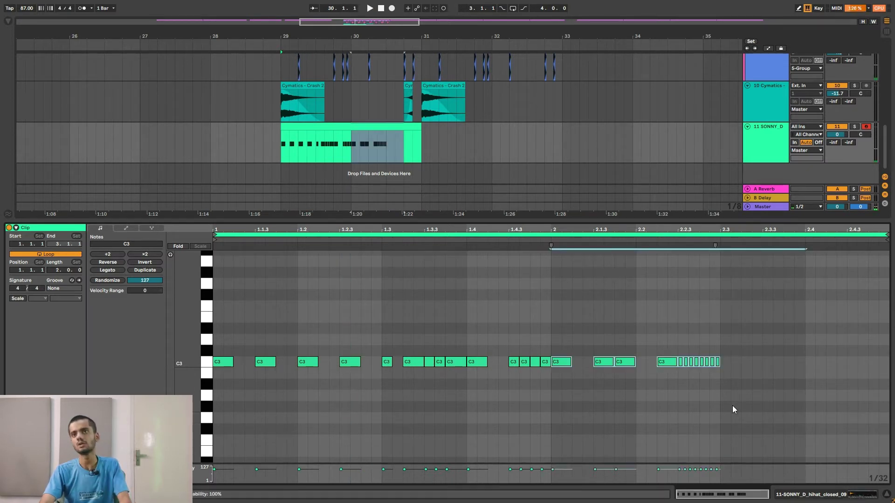
Delete all hi-hat notes in the clip's second bar and the 1/32-note roll between 1.4.3 and 2
{"action": "key", "text": "Delete"}
{"action": "key", "text": "space"}
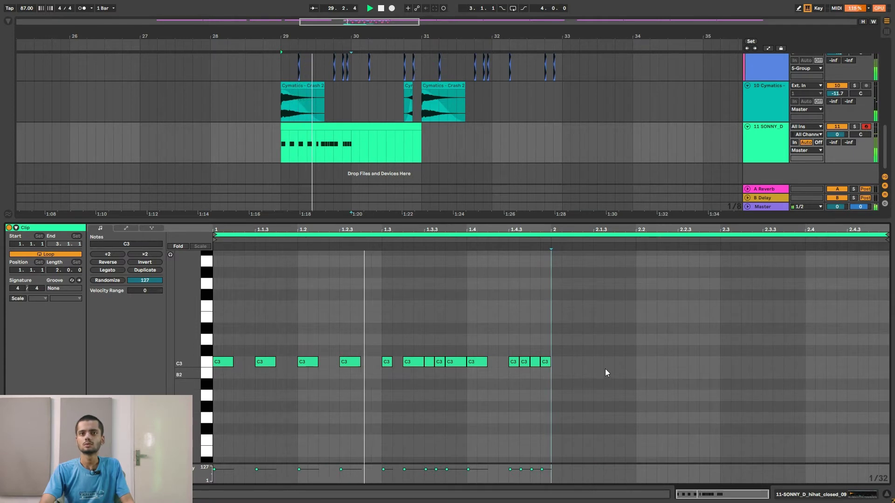
{"action": "left_click", "coordinate": [513, 361]}
{"action": "key", "text": "Delete"}
{"action": "left_click", "coordinate": [524, 362]}
{"action": "key", "text": "Delete"}
{"action": "left_click", "coordinate": [535, 362]}
{"action": "key", "text": "Delete"}
{"action": "left_click", "coordinate": [546, 362]}
{"action": "key", "text": "Delete"}
Adjust the C3 note lengths at 1.4 and 1.4.3, making 1.4.3 slightly longer than a sixteenth, and play the pattern with the metronome on
{"action": "mouse_move", "coordinate": [468, 361]}
{"action": "left_mouse_down"}
{"action": "mouse_move", "coordinate": [517, 364]}
{"action": "mouse_move", "coordinate": [481, 366]}
{"action": "left_mouse_up"}
{"action": "key", "text": "Left"}
{"action": "key", "text": "space"}
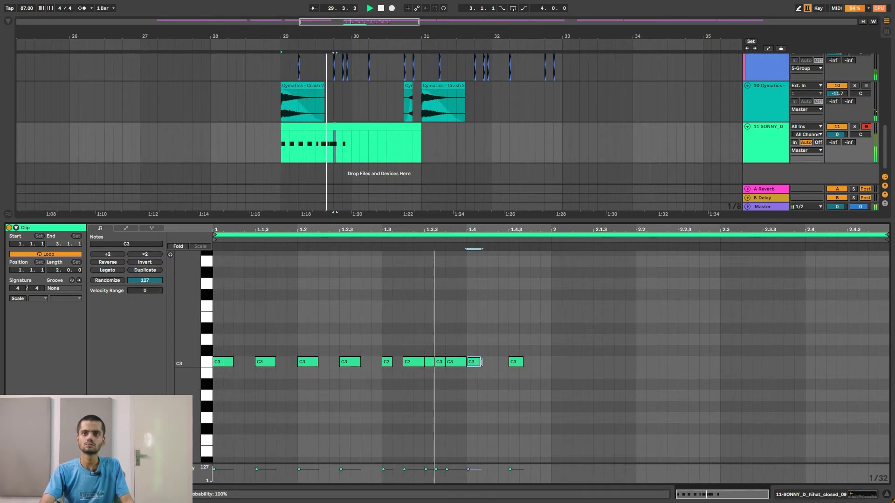
{"action": "left_click_drag", "start_coordinate": [481, 363], "coordinate": [487, 363]}
{"action": "left_click", "coordinate": [521, 362]}
{"action": "key", "text": "space"}
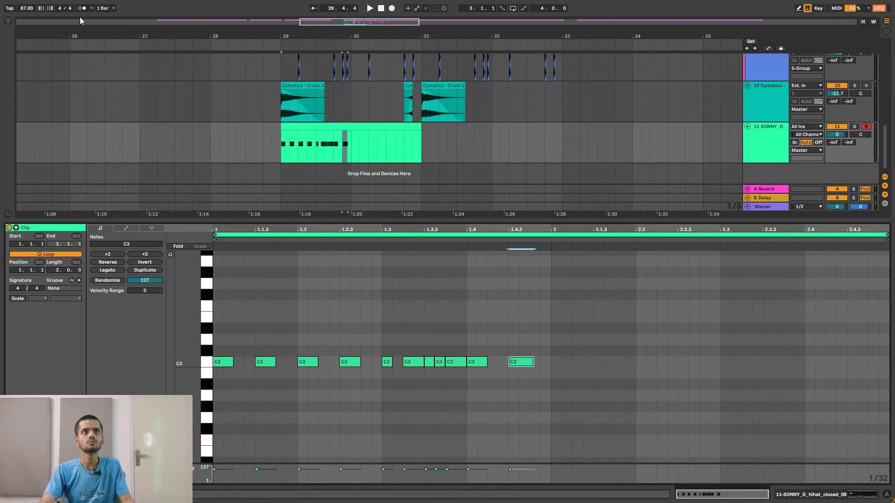
{"action": "key", "text": "space"}
{"action": "scroll", "coordinate": [438, 365], "scroll_direction": "down", "scroll_amount": 2}
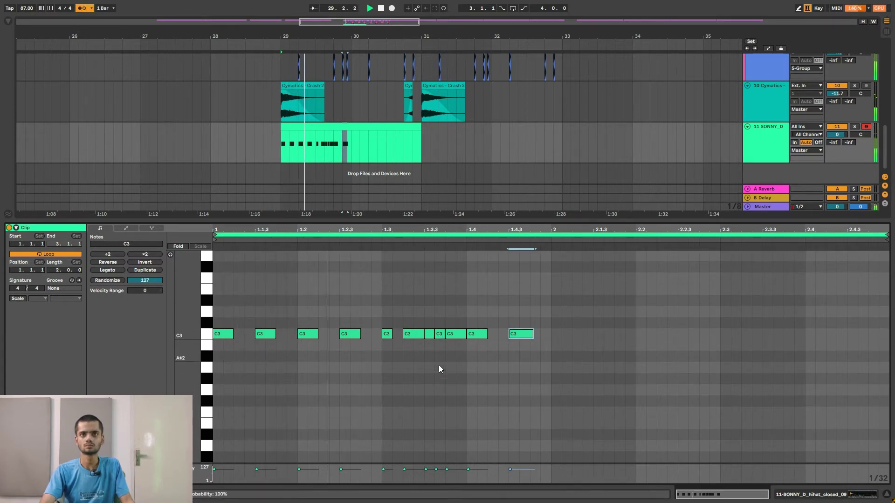
{"action": "key", "text": "space"}
Trim the 1.4.3 note to a sixteenth and add two 1/32 C3 notes from 1.4.4 to 2, and play the result
{"action": "left_click_drag", "start_coordinate": [534, 335], "coordinate": [530, 336]}
{"action": "double_click", "coordinate": [535, 335]}
{"action": "double_click", "coordinate": [545, 334]}
{"action": "key", "text": "space"}
{"action": "scroll", "coordinate": [513, 393], "scroll_direction": "down", "scroll_amount": 3}
{"action": "scroll", "coordinate": [512, 394], "scroll_direction": "up", "scroll_amount": 2}
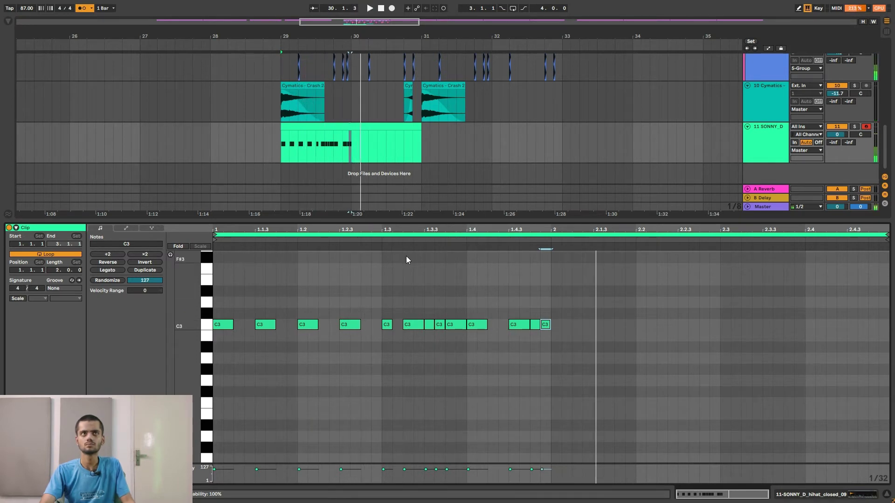
Replay the start of the hi-hat pattern from bar 29 and toggle the metronome
{"action": "key", "text": "space"}
{"action": "left_click", "coordinate": [91, 8]}
{"action": "left_click", "coordinate": [86, 9]}
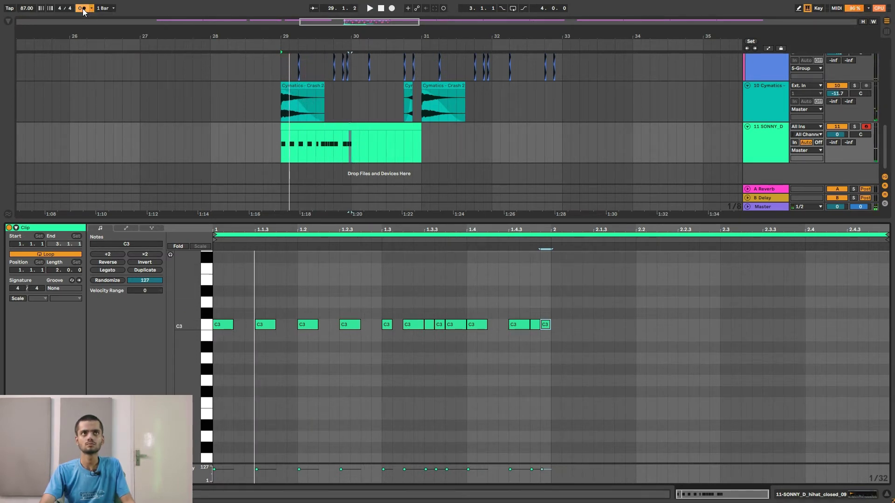
Replace the C3 notes between 1.4.3 and 2 with four consecutive 1/32 notes and play the pattern
{"action": "key", "text": "space"}
{"action": "scroll", "coordinate": [525, 365], "scroll_direction": "up", "scroll_amount": 2}
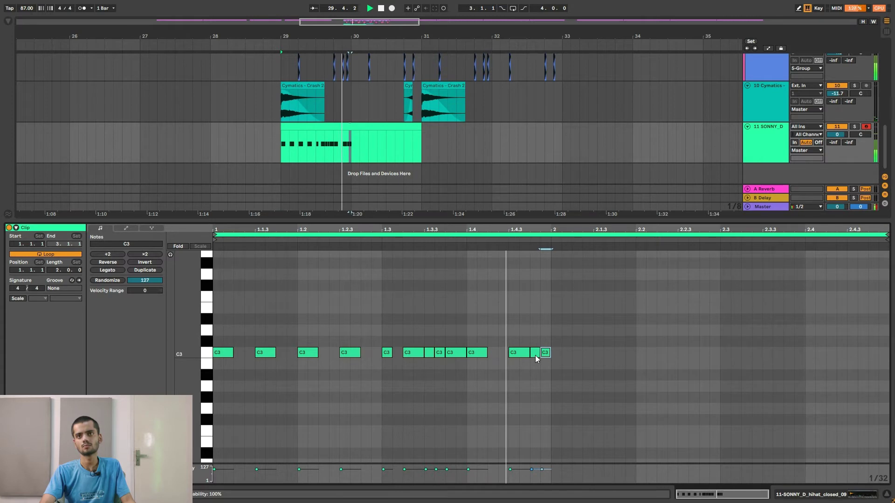
{"action": "double_click", "coordinate": [537, 356]}
{"action": "double_click", "coordinate": [543, 354]}
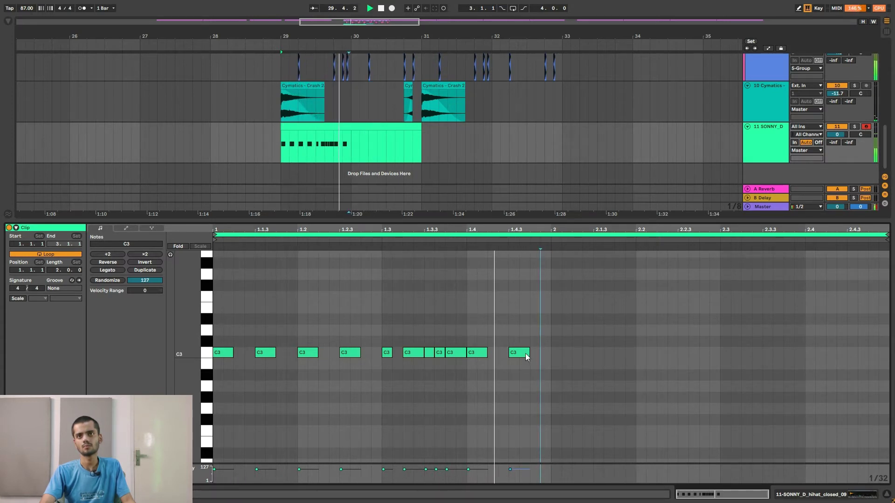
{"action": "double_click", "coordinate": [521, 353]}
{"action": "left_click", "coordinate": [516, 354]}
{"action": "key", "text": "b"}
{"action": "left_click", "coordinate": [518, 353]}
{"action": "left_click_drag", "start_coordinate": [523, 350], "coordinate": [548, 351]}
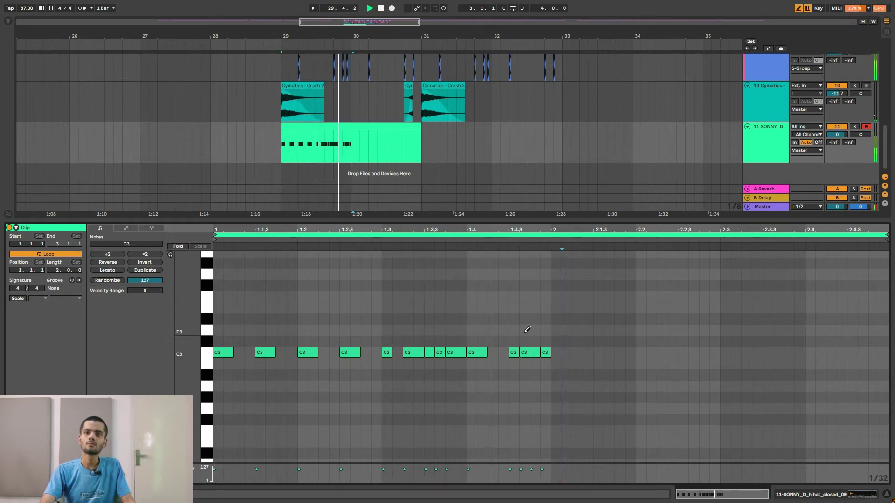
{"action": "key", "text": "space"}
Try sparser variations of the roll by erasing and redrawing 1/32 C3 notes between 1.4.3 and 2, playing the result
{"action": "left_click_drag", "start_coordinate": [514, 353], "coordinate": [535, 354]}
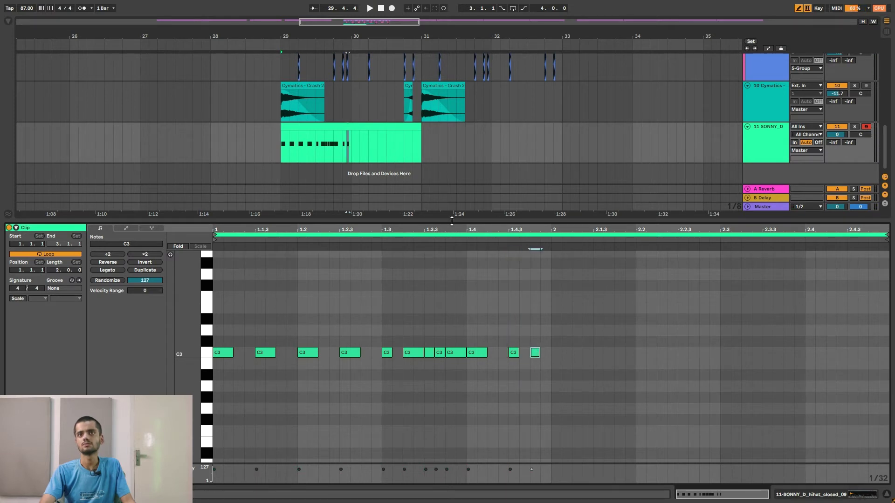
{"action": "key", "text": "space"}
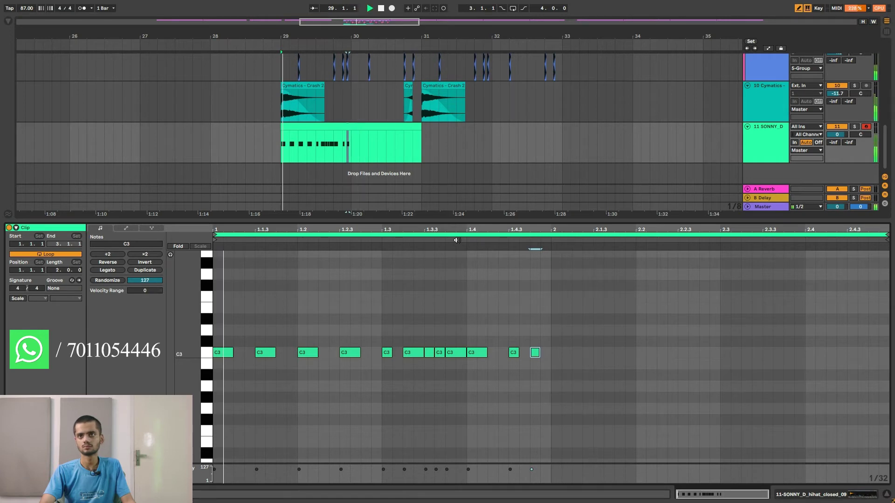
{"action": "left_click", "coordinate": [546, 353]}
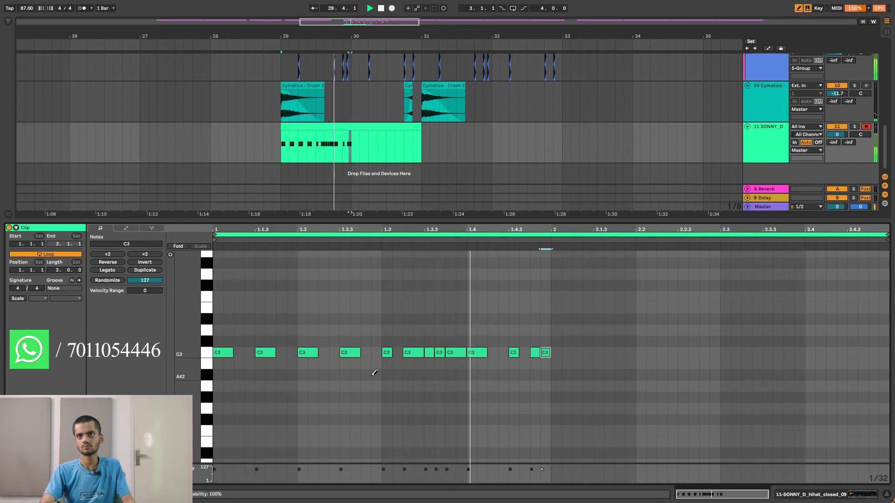
{"action": "left_click", "coordinate": [550, 352]}
{"action": "key", "text": "space"}
{"action": "left_click", "coordinate": [524, 353]}
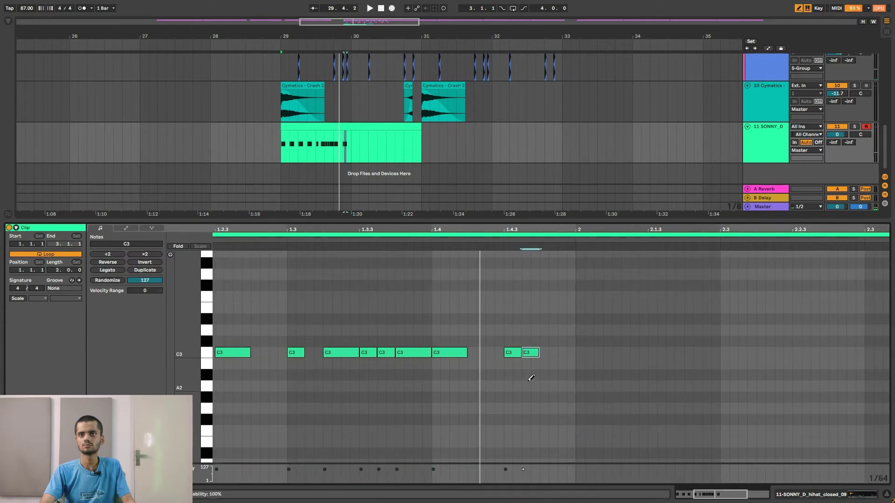
Redraw the roll on a 1/64 grid as eight C3 notes from 1.4.3 to 2, and play it
{"action": "left_click", "coordinate": [511, 352]}
{"action": "key", "text": "space"}
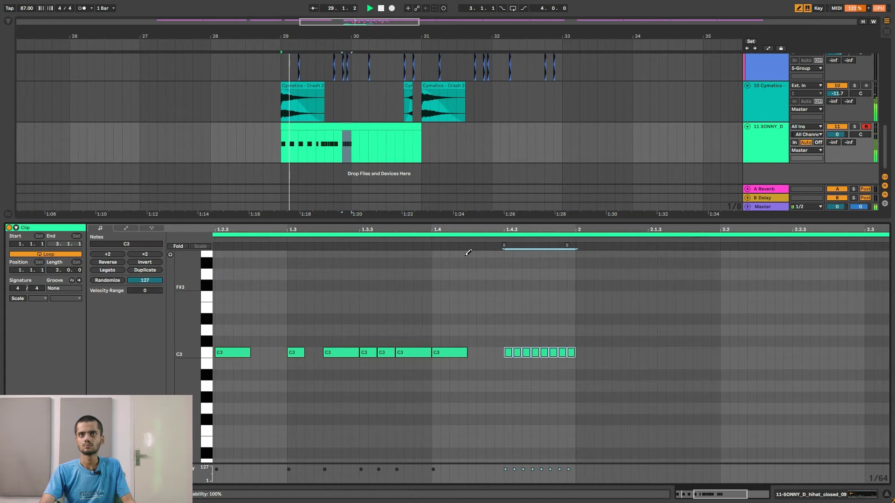
{"action": "left_click_drag", "start_coordinate": [460, 232], "coordinate": [459, 201]}
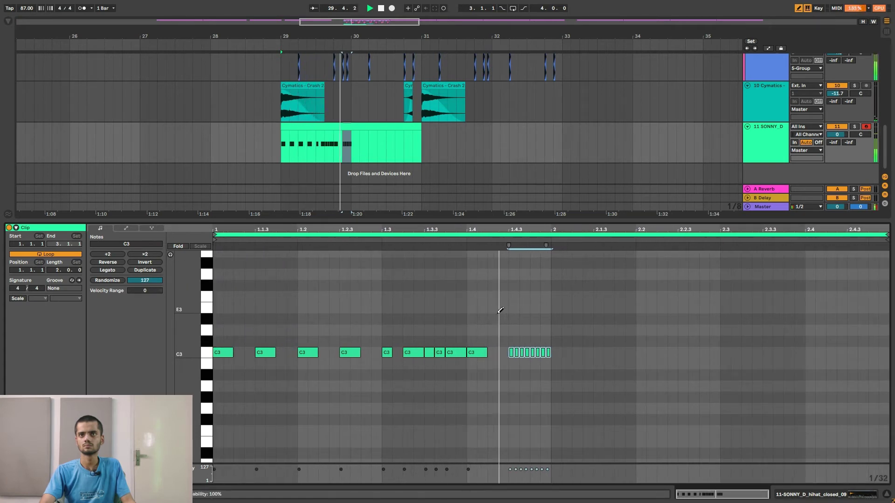
{"action": "key", "text": "space"}
Fill the gap at 1.4.2 with C3, settling on a single sixteenth note duplicated from 1.4, and play the pattern
{"action": "double_click", "coordinate": [493, 353]}
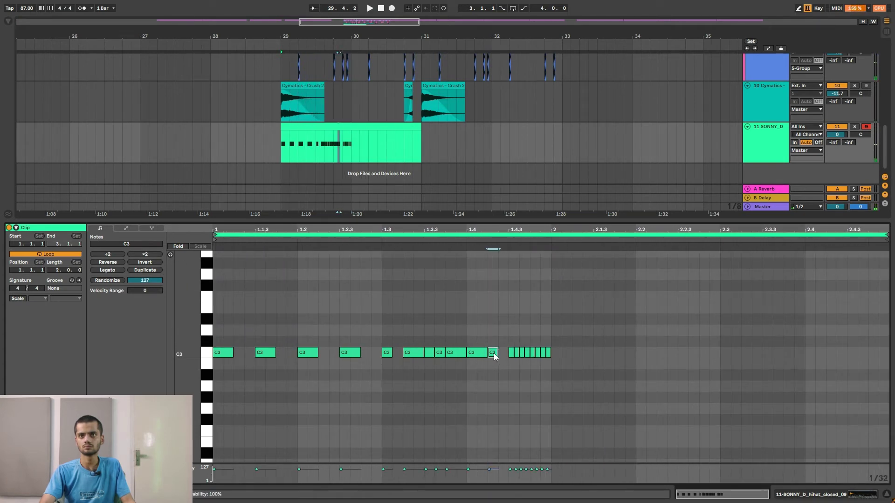
{"action": "key", "text": "space"}
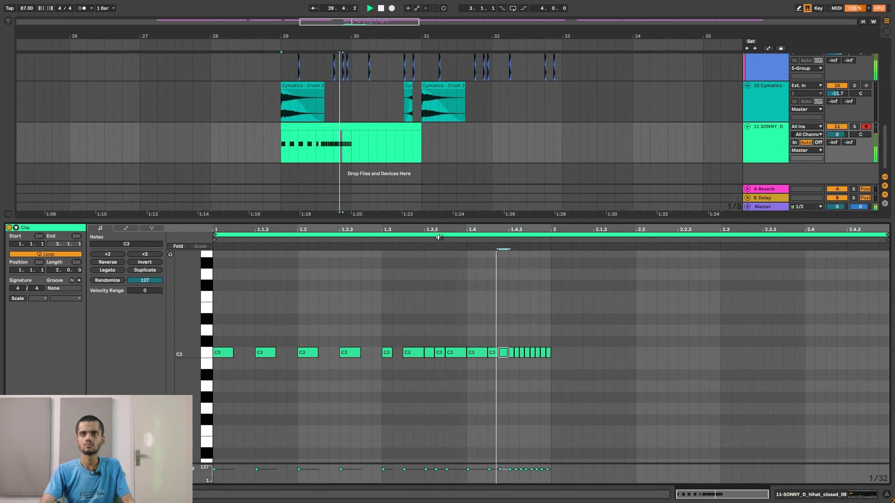
{"action": "left_click", "coordinate": [484, 351]}
{"action": "key", "text": "ctrl+d"}
{"action": "key", "text": "space"}
{"action": "scroll", "coordinate": [429, 374], "scroll_direction": "down", "scroll_amount": 1}
{"action": "scroll", "coordinate": [430, 371], "scroll_direction": "up", "scroll_amount": 1}
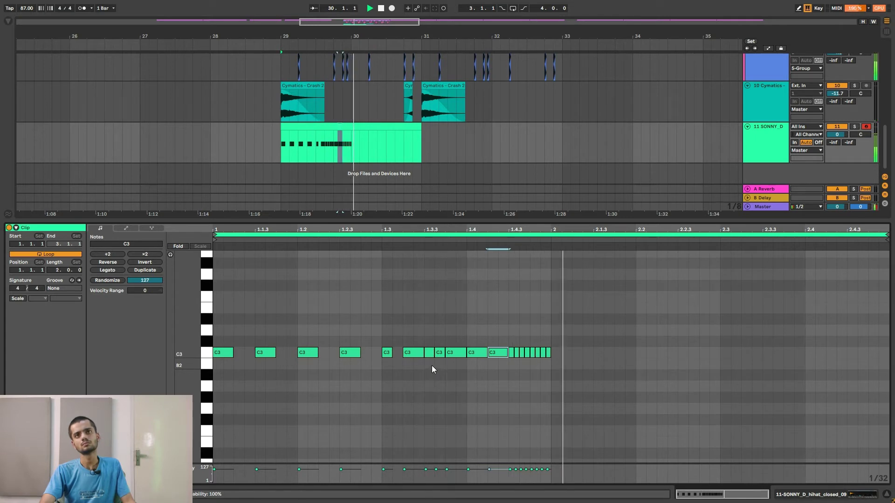
{"action": "key", "text": "space"}
Duplicate all of the first bar's hi-hat notes into the second bar and start playback
{"action": "left_click_drag", "start_coordinate": [551, 337], "coordinate": [231, 362]}
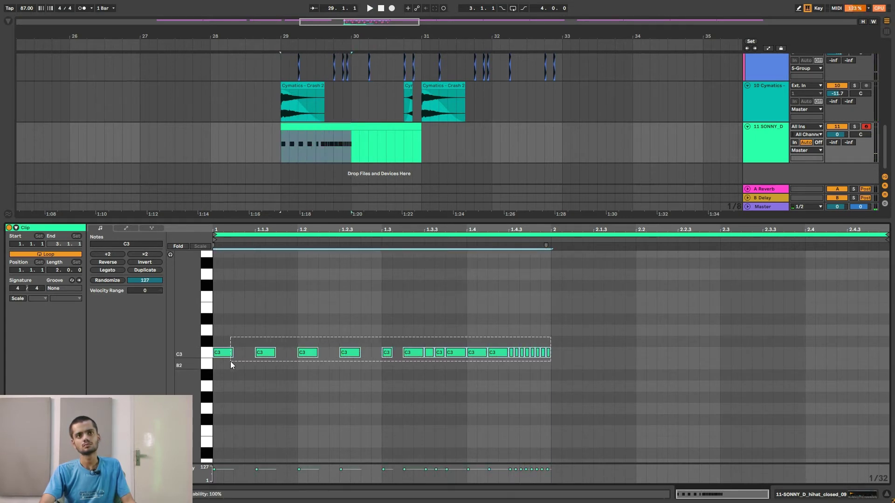
{"action": "key", "text": "ctrl+d"}
{"action": "key", "text": "space"}
{"action": "key", "text": "space"}
{"action": "key", "text": "space"}
{"action": "key", "text": "space"}
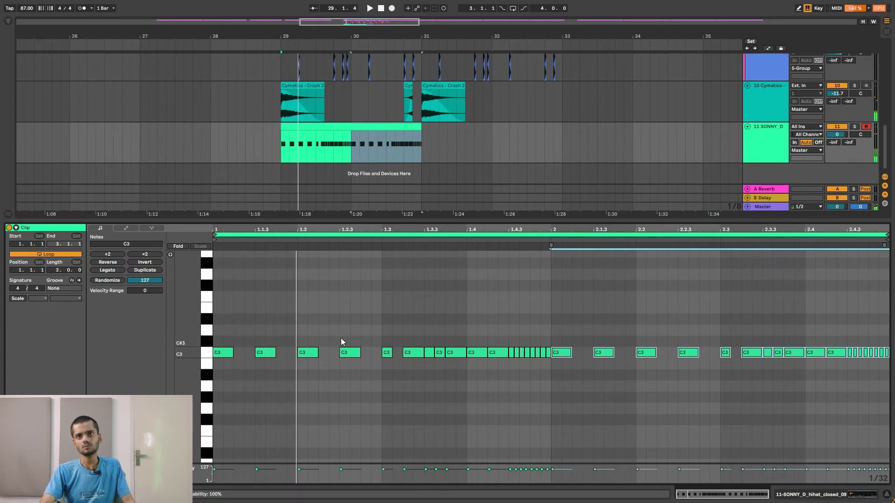
Select each bar's hi-hat notes in turn and play the two-bar pattern
{"action": "left_click_drag", "start_coordinate": [542, 329], "coordinate": [212, 420]}
{"action": "left_click_drag", "start_coordinate": [555, 341], "coordinate": [886, 416]}
{"action": "key", "text": "space"}
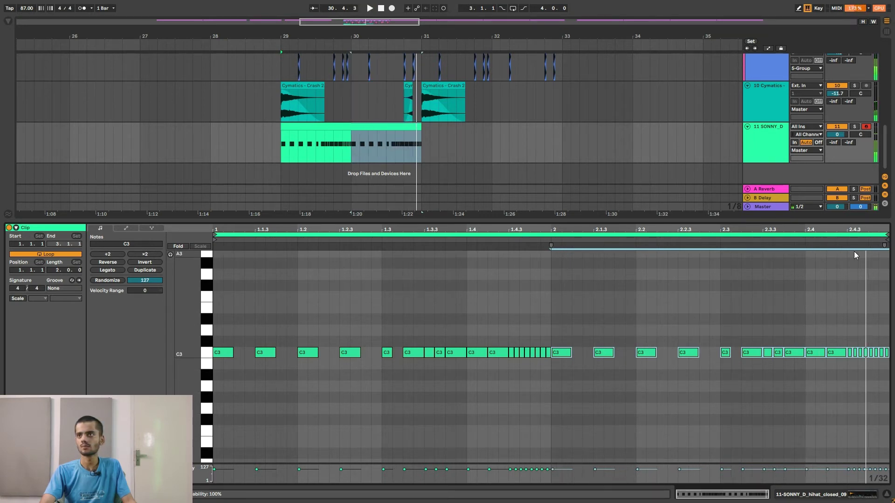
Replace the two sixteenth C3 notes between 2.4 and 2.4.3 with four 1/32 notes and play the clip
{"action": "left_click", "coordinate": [851, 229]}
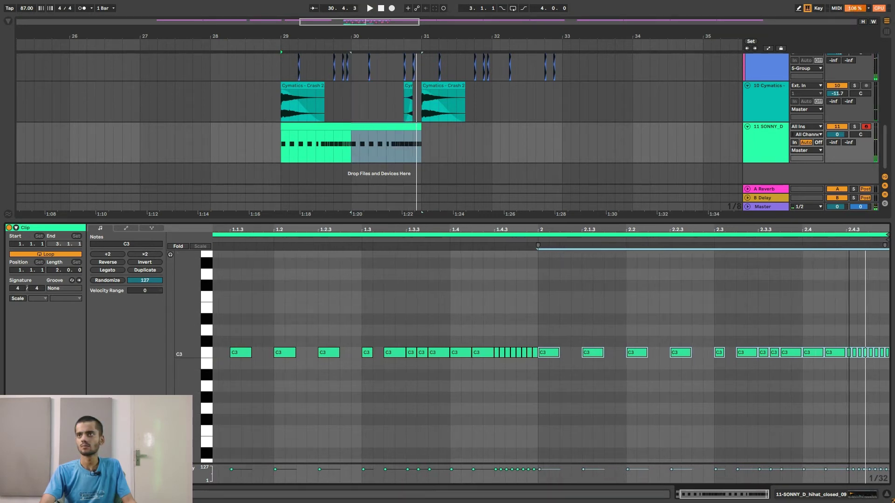
{"action": "left_click", "coordinate": [851, 342]}
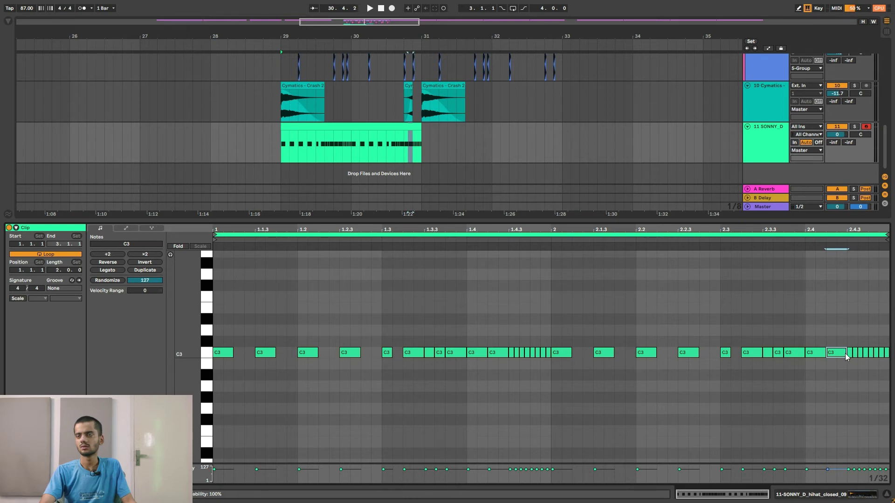
{"action": "mouse_move", "coordinate": [846, 353]}
{"action": "left_mouse_down"}
{"action": "mouse_move", "coordinate": [812, 359]}
{"action": "mouse_move", "coordinate": [840, 353]}
{"action": "left_mouse_up"}
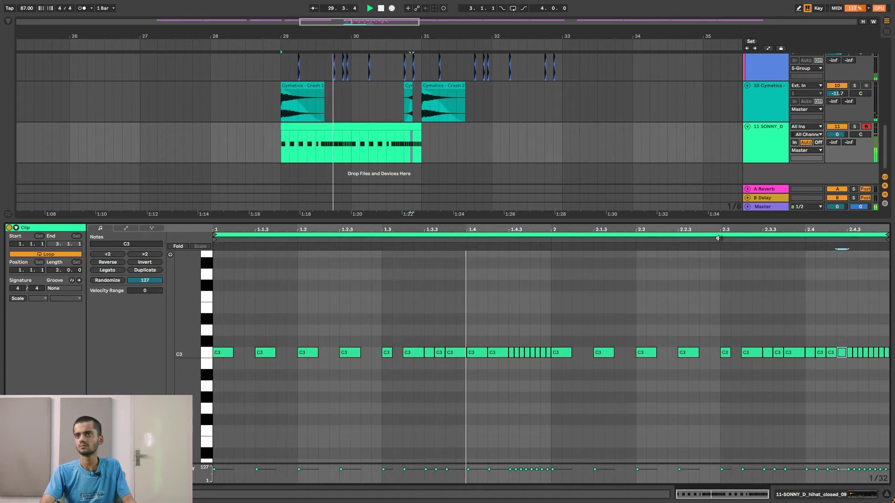
Try transposing the last four 1/64 notes before bar 2 down two semitones to A#2, play them, and restore C3
{"action": "left_click_drag", "start_coordinate": [547, 336], "coordinate": [534, 359]}
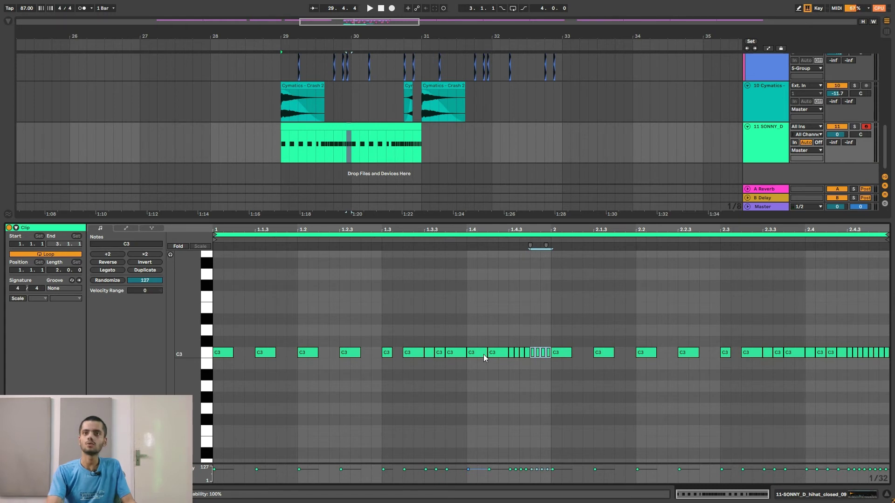
{"action": "key", "text": "Down"}
{"action": "key", "text": "Down"}
{"action": "key", "text": "space"}
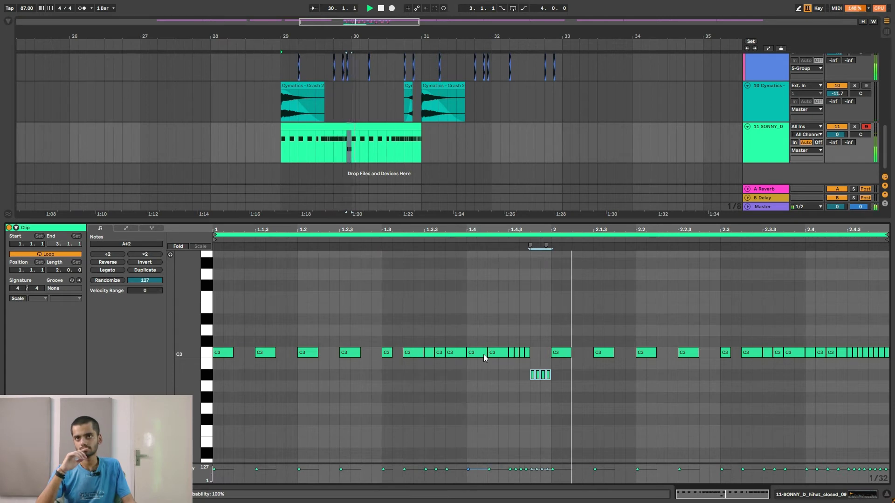
{"action": "key", "text": "Up"}
{"action": "key", "text": "Up"}
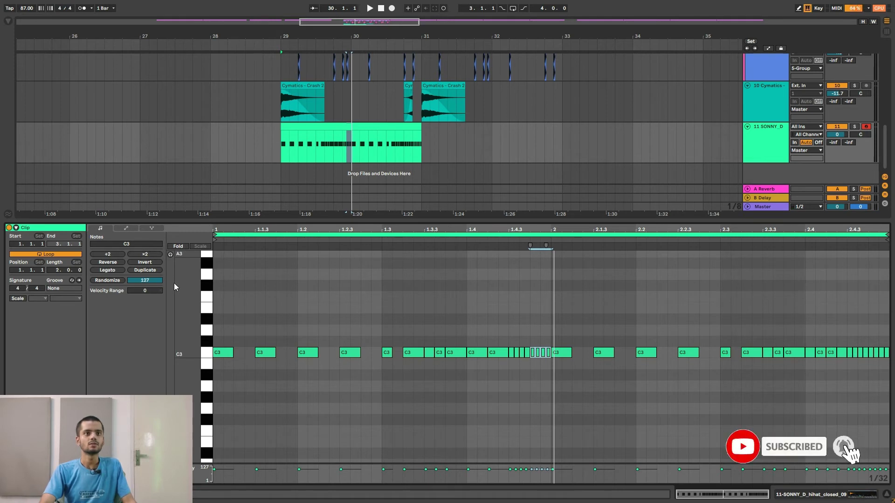
Add breakpoints at 1.4.3 and 2 in the clip's Pitch Bend envelope
{"action": "left_click", "coordinate": [130, 228]}
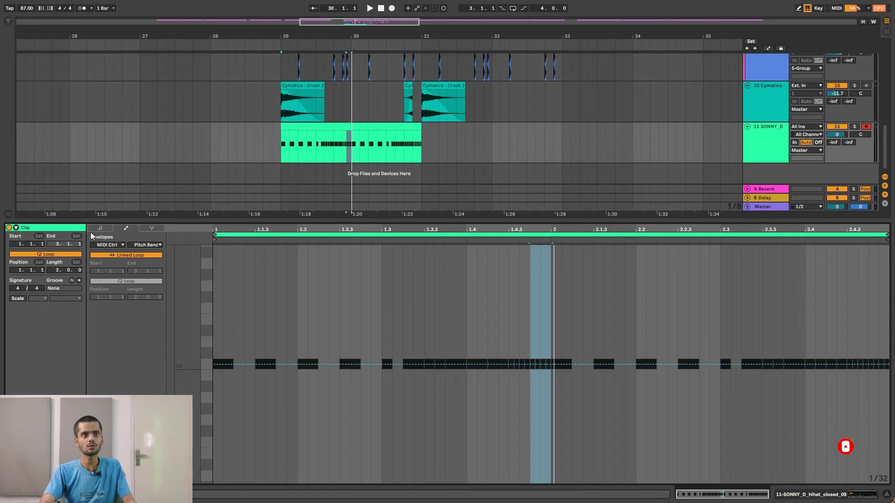
{"action": "left_click", "coordinate": [509, 363]}
{"action": "left_click", "coordinate": [552, 364]}
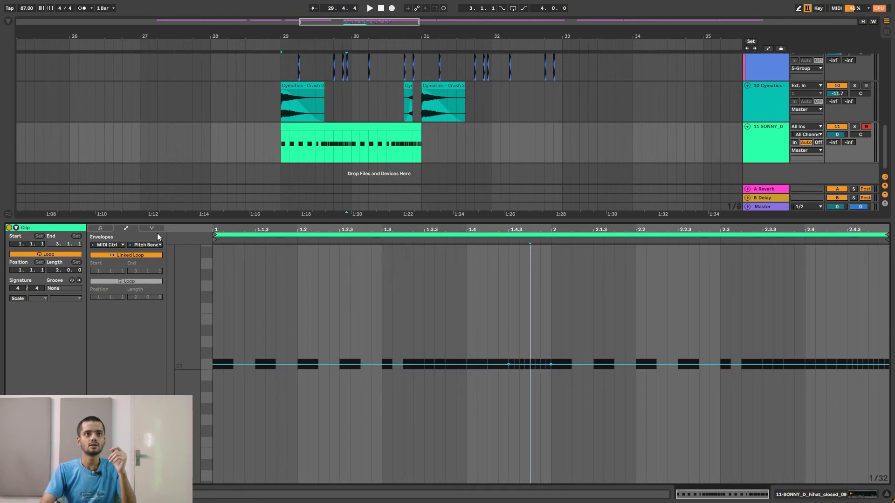
Locate the 1/64 rolls at 1.4.3 and 2.4.3 among the clip's notes by selecting each one
{"action": "left_click", "coordinate": [102, 229]}
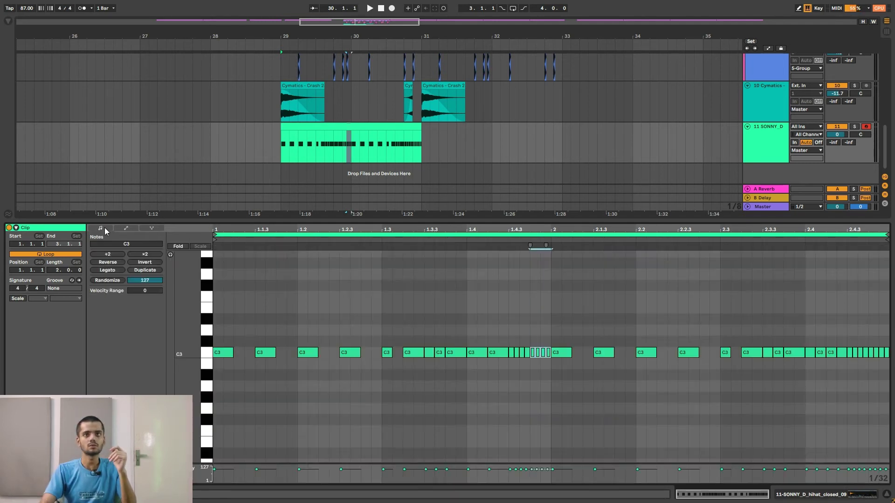
{"action": "left_click_drag", "start_coordinate": [509, 334], "coordinate": [547, 362]}
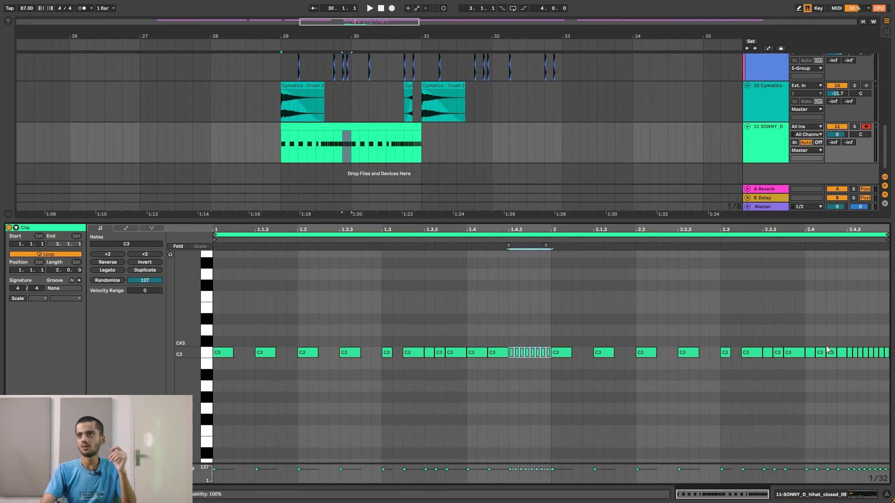
{"action": "left_click_drag", "start_coordinate": [850, 337], "coordinate": [890, 367]}
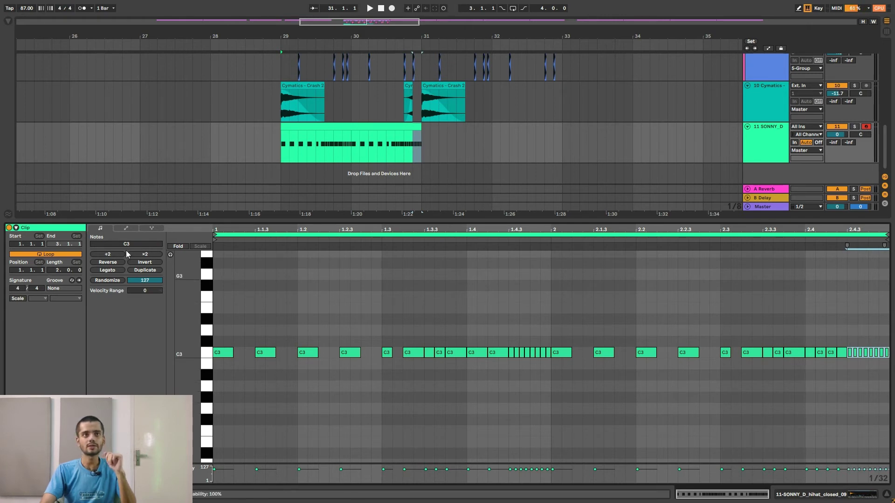
Ramp the Pitch Bend envelope down from 0 at 1.4.3 to about -2090 at 2, and play the roll
{"action": "left_click", "coordinate": [122, 227]}
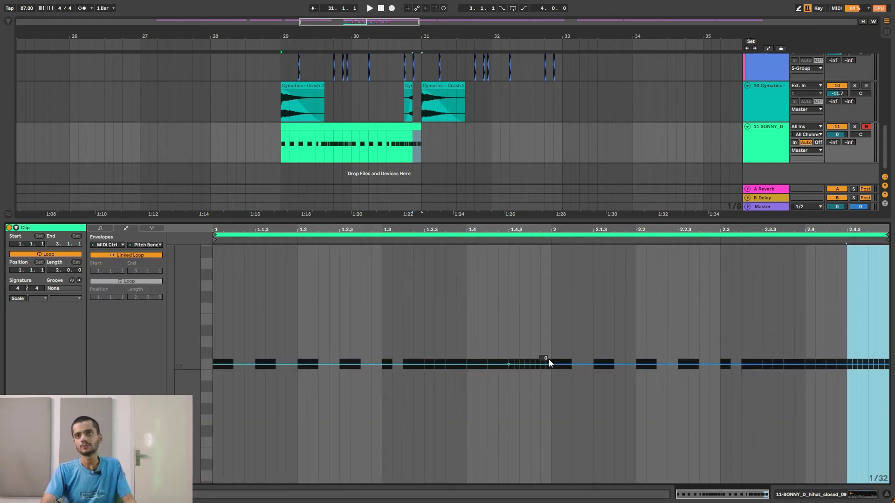
{"action": "left_click_drag", "start_coordinate": [542, 362], "coordinate": [546, 394]}
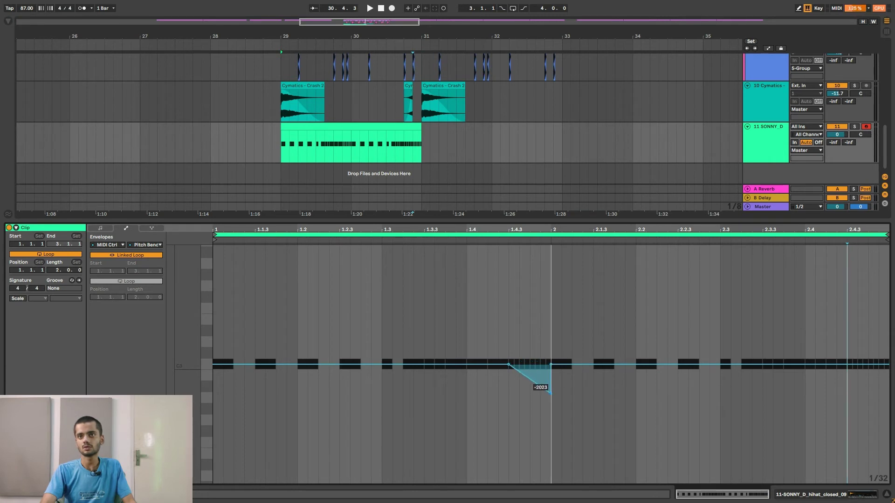
{"action": "key", "text": "space"}
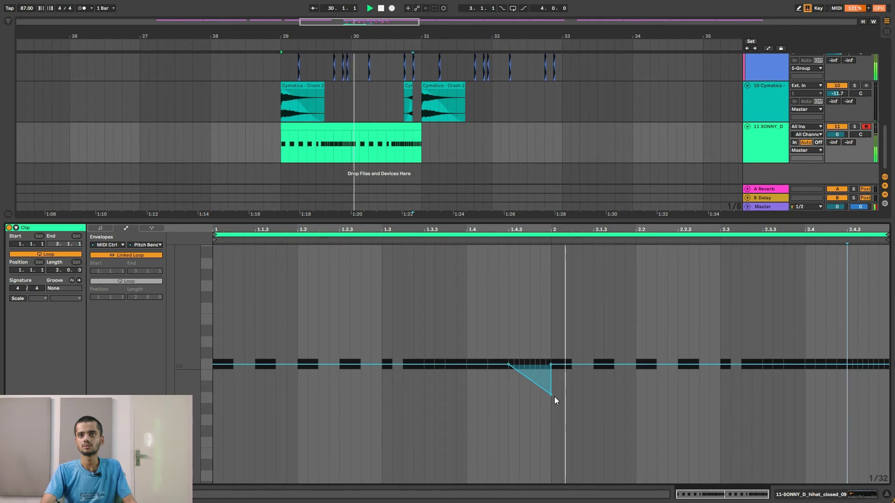
Try an upward pitch bend peaking at about 3660 at 2, lower it slightly, and undo both changes
{"action": "mouse_move", "coordinate": [553, 397]}
{"action": "left_click_drag", "start_coordinate": [552, 395], "coordinate": [552, 313]}
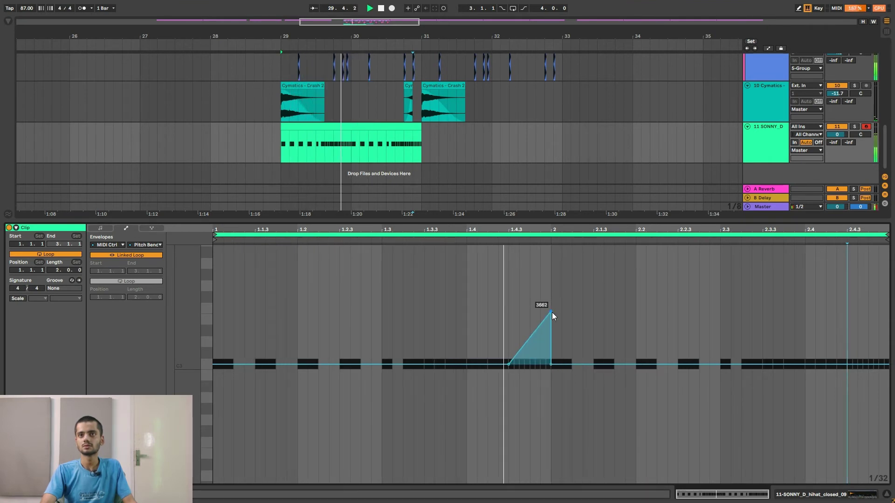
{"action": "left_click_drag", "start_coordinate": [552, 311], "coordinate": [552, 320]}
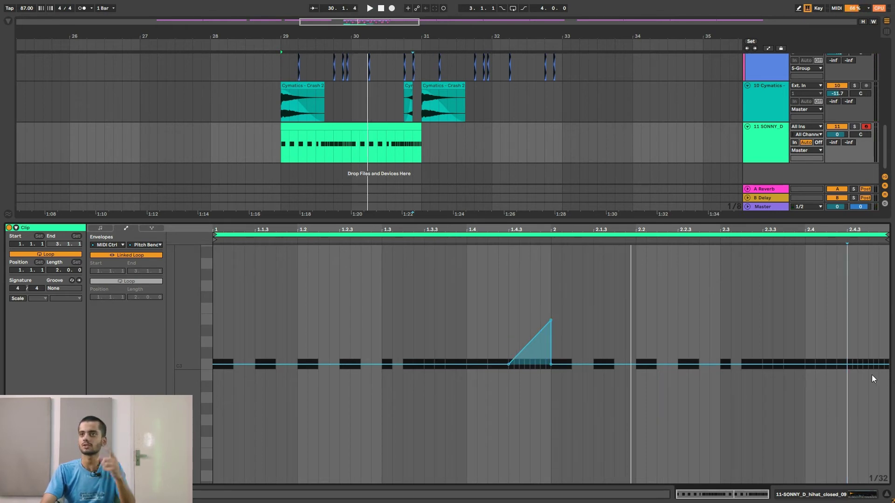
{"action": "key", "text": "ctrl+z"}
{"action": "key", "text": "ctrl+z"}
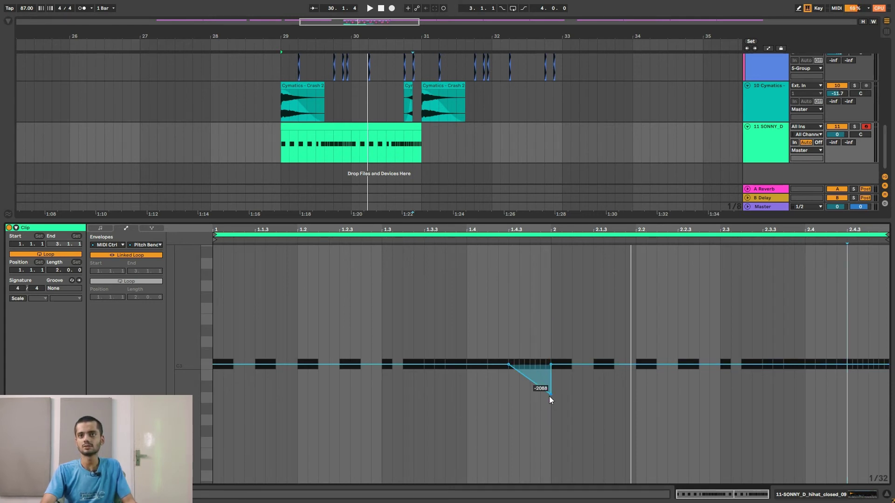
Play the downward bend, and add an upward Pitch Bend ramp from 0 at 2.4.3 to about 3405 near the clip's end
{"action": "left_click", "coordinate": [454, 240]}
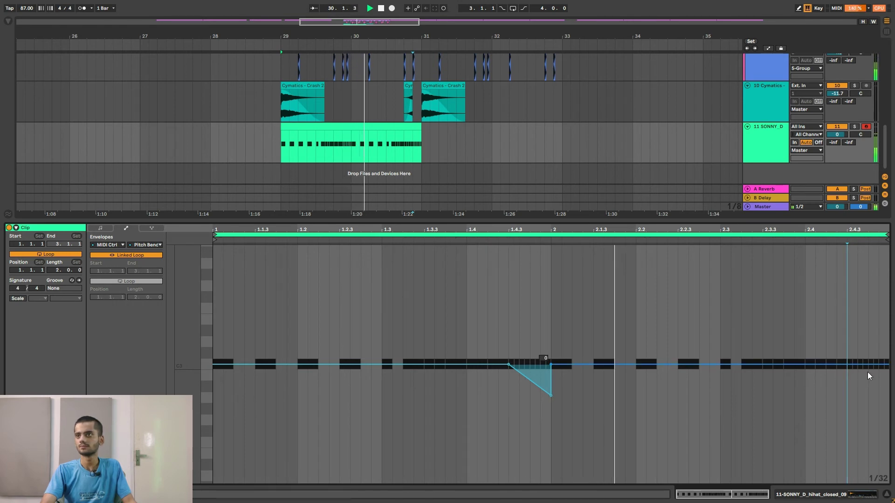
{"action": "left_click", "coordinate": [847, 364]}
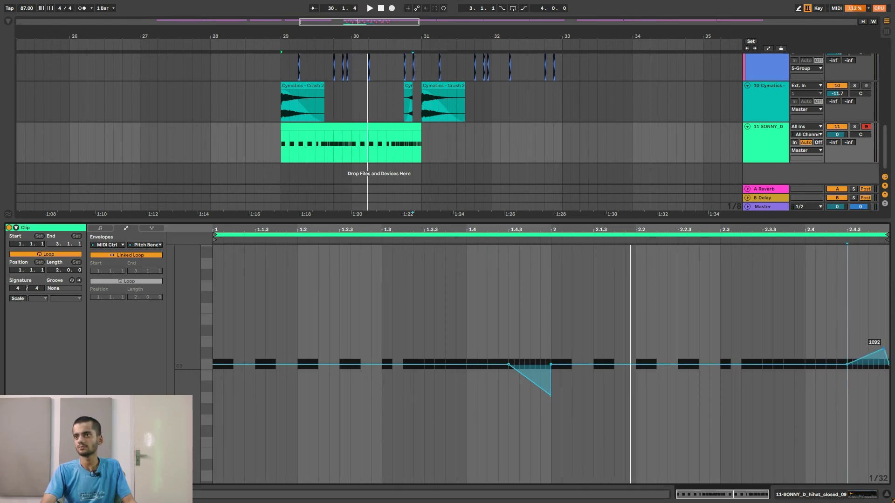
{"action": "left_click_drag", "start_coordinate": [884, 335], "coordinate": [884, 317]}
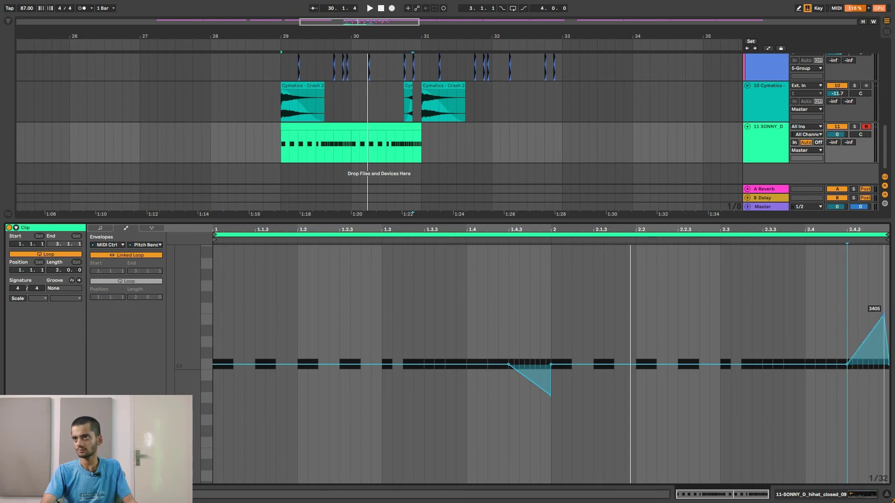
Duplicate the two-bar hi-hat clip so the copy starts at bar 31, and play the drum section from bar 29
{"action": "scroll", "coordinate": [871, 429], "scroll_direction": "up", "scroll_amount": 1}
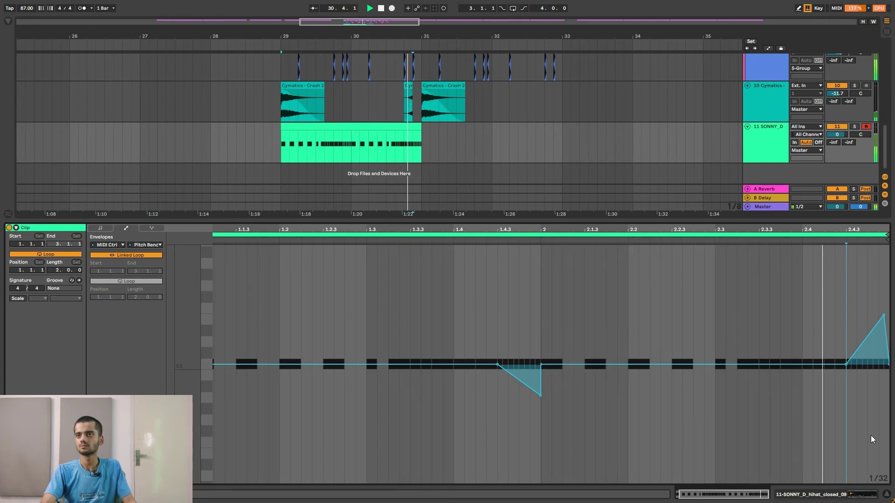
{"action": "key", "text": "ctrl+d"}
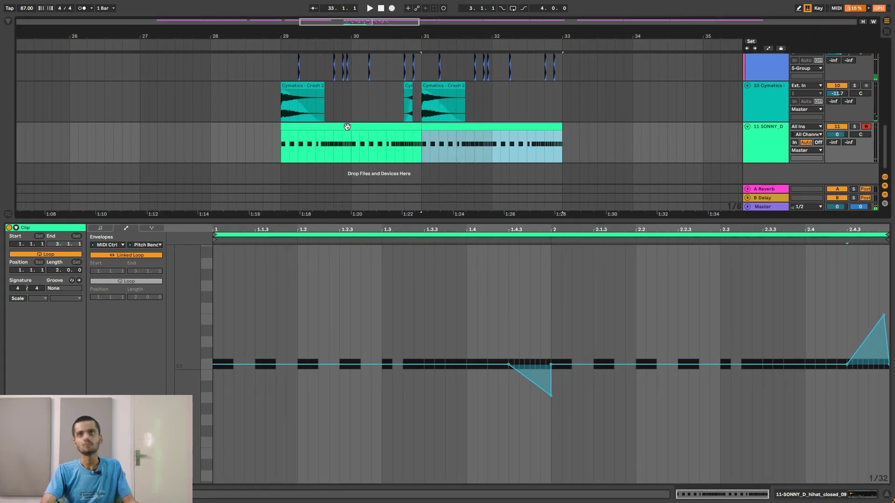
{"action": "key", "text": "space"}
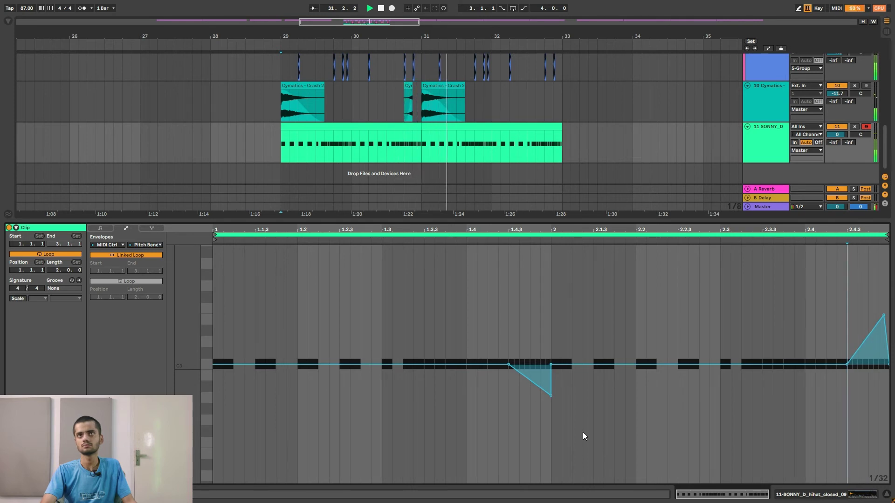
{"action": "left_click", "coordinate": [886, 495]}
{"action": "key", "text": "space"}
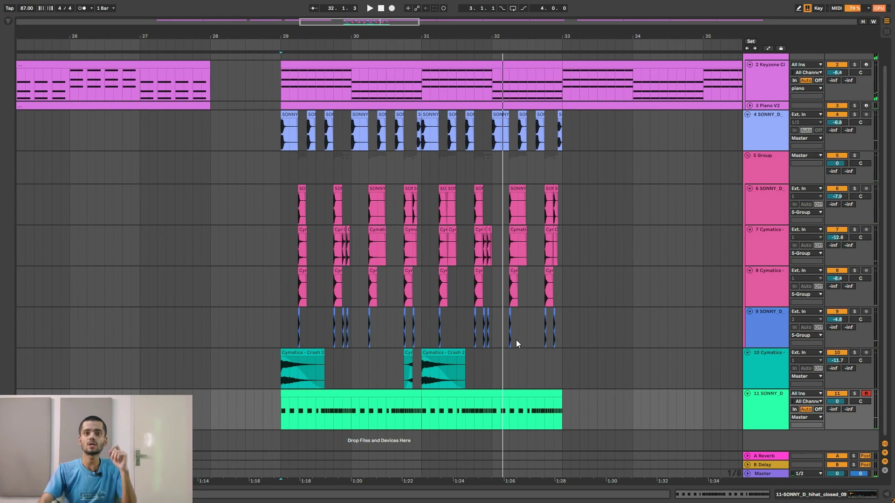
Select the roll from 1.4.3 to 2 in the first hi-hat clip, and add Auto Pan to the hi-hat track
{"action": "double_click", "coordinate": [346, 405]}
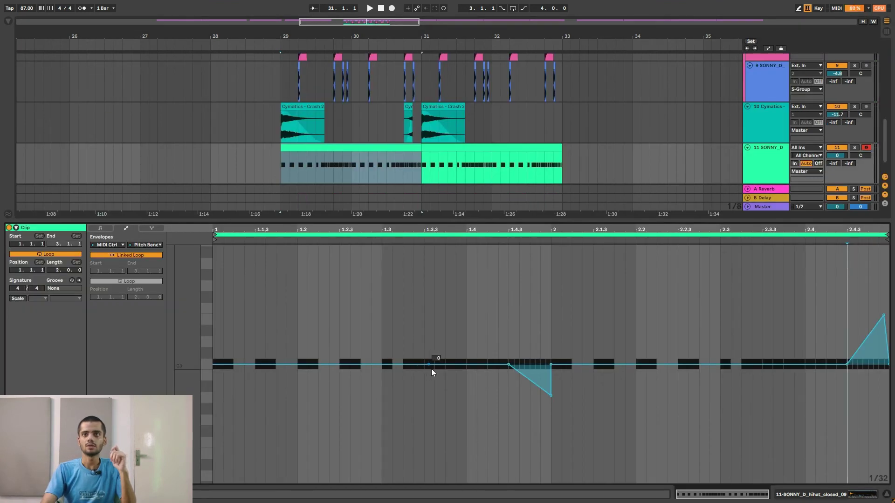
{"action": "left_click_drag", "start_coordinate": [505, 396], "coordinate": [552, 401]}
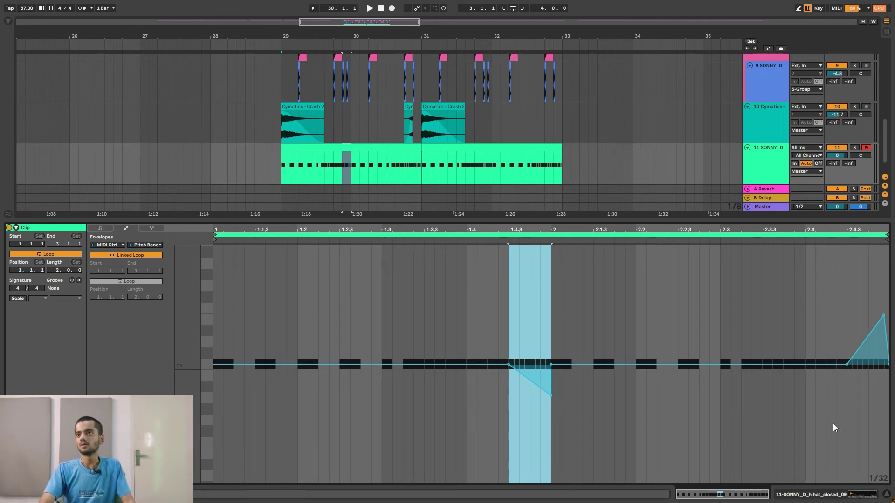
{"action": "left_click", "coordinate": [887, 495]}
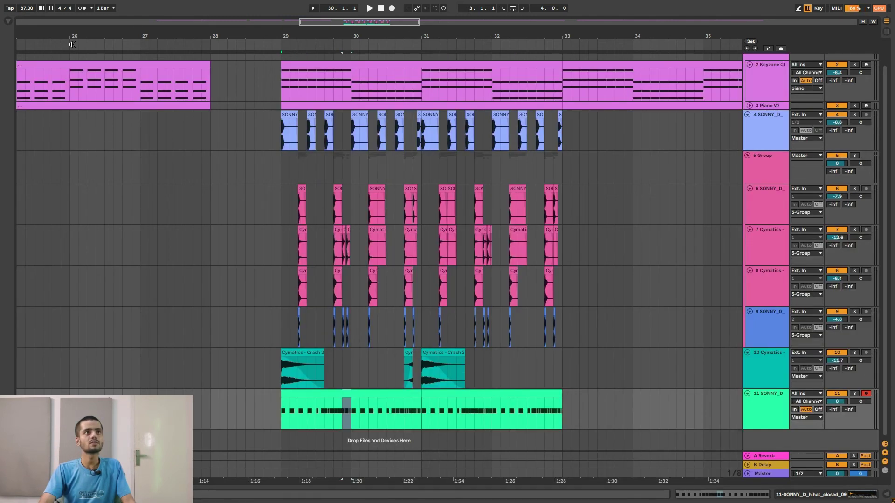
{"action": "left_click", "coordinate": [8, 22]}
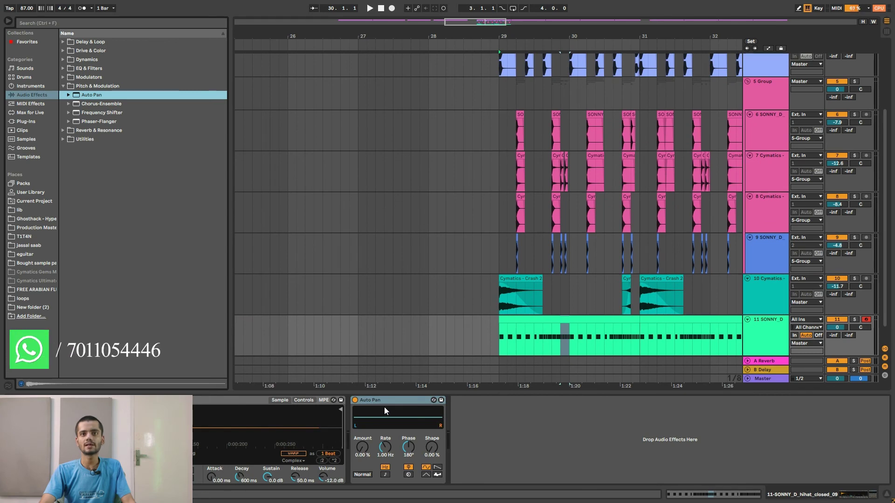
{"action": "left_click", "coordinate": [8, 22]}
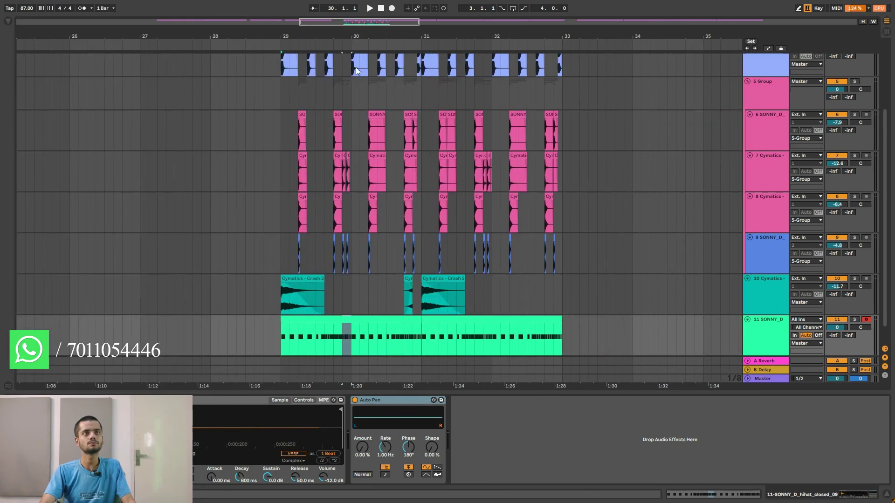
Show the automation lanes, set Auto Pan's amount to 52.4 % and rate to 1.24 Hz, and play from 29.4.3
{"action": "left_click_drag", "start_coordinate": [394, 31], "coordinate": [442, 44]}
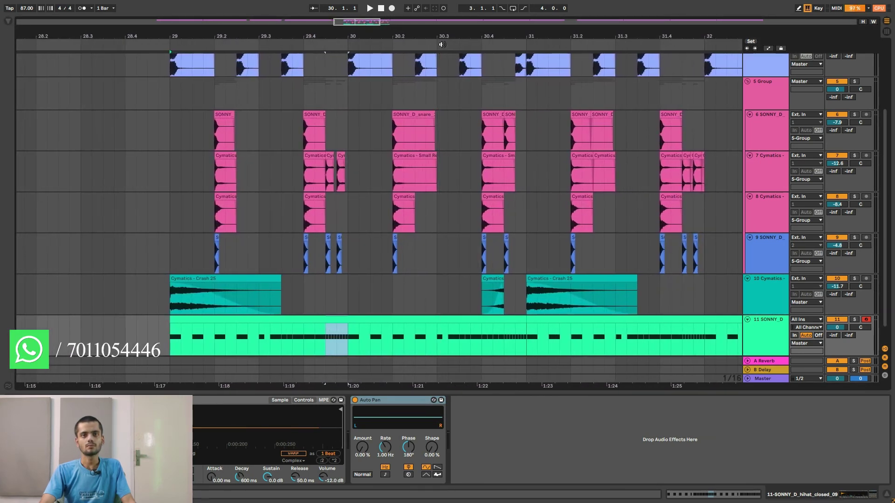
{"action": "left_click", "coordinate": [768, 48]}
{"action": "left_click_drag", "start_coordinate": [363, 448], "coordinate": [363, 424]}
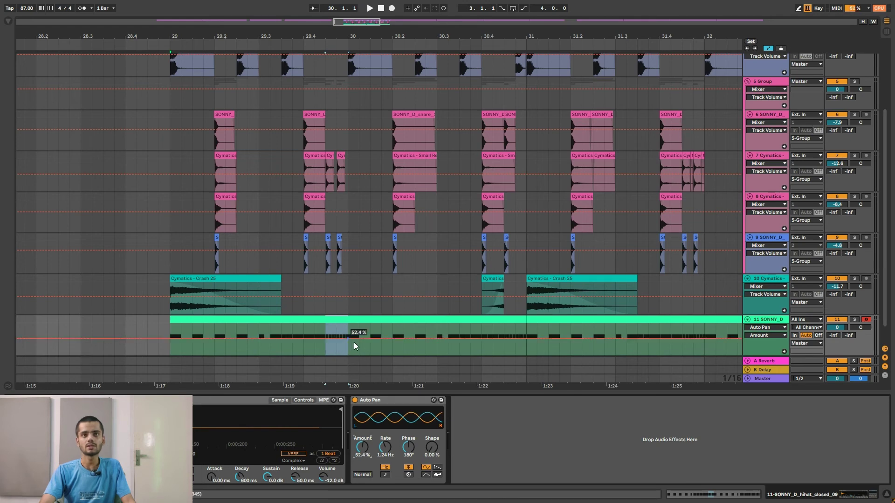
{"action": "left_click_drag", "start_coordinate": [304, 33], "coordinate": [305, 65]}
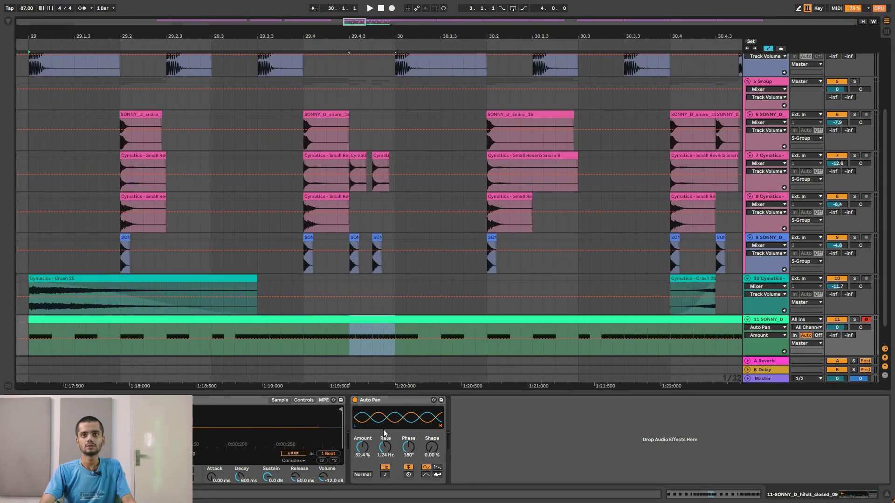
{"action": "left_click", "coordinate": [349, 348]}
{"action": "key", "text": "space"}
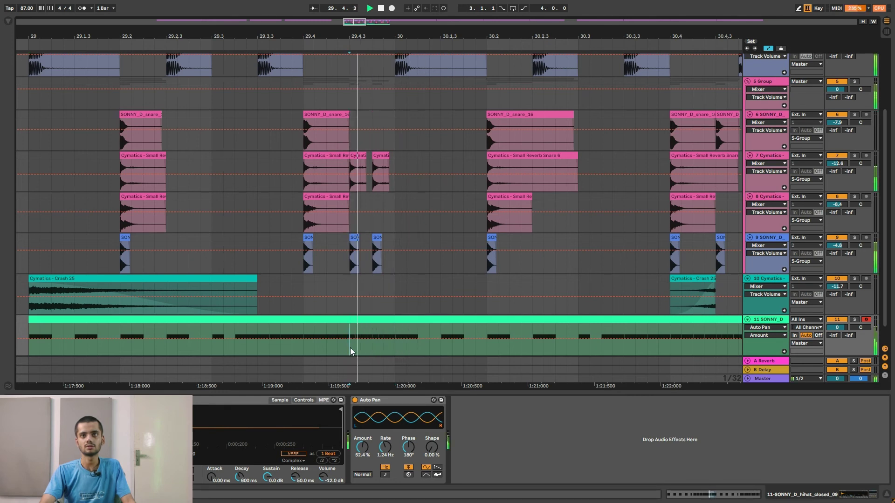
Set Auto Pan's rate to 5.83 Hz and amount to 62.7 % while repeatedly playing the hi-hat roll from 29.4.3
{"action": "mouse_move", "coordinate": [385, 446]}
{"action": "left_mouse_down"}
{"action": "mouse_move", "coordinate": [386, 472]}
{"action": "mouse_move", "coordinate": [385, 435]}
{"action": "left_mouse_up"}
{"action": "key", "text": "space"}
{"action": "key", "text": "space"}
{"action": "key", "text": "space"}
{"action": "key", "text": "space"}
{"action": "key", "text": "space"}
{"action": "key", "text": "space"}
{"action": "key", "text": "space"}
{"action": "key", "text": "space"}
{"action": "key", "text": "space"}
{"action": "mouse_move", "coordinate": [365, 448]}
{"action": "left_mouse_down"}
{"action": "mouse_move", "coordinate": [366, 439]}
{"action": "mouse_move", "coordinate": [384, 447]}
{"action": "mouse_move", "coordinate": [384, 434]}
{"action": "left_mouse_up"}
{"action": "key", "text": "space"}
{"action": "key", "text": "space"}
{"action": "key", "text": "space"}
{"action": "key", "text": "space"}
{"action": "key", "text": "space"}
{"action": "key", "text": "space"}
{"action": "key", "text": "space"}
{"action": "key", "text": "space"}
{"action": "key", "text": "space"}
{"action": "key", "text": "space"}
{"action": "key", "text": "space"}
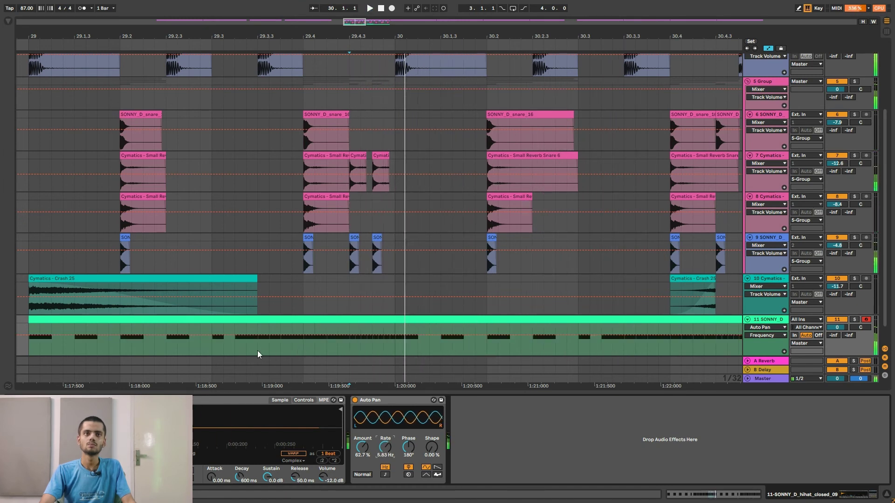
Play the hi-hats with the panning effect from just after 29.3
{"action": "left_click", "coordinate": [229, 348]}
{"action": "key", "text": "space"}
{"action": "key", "text": "space"}
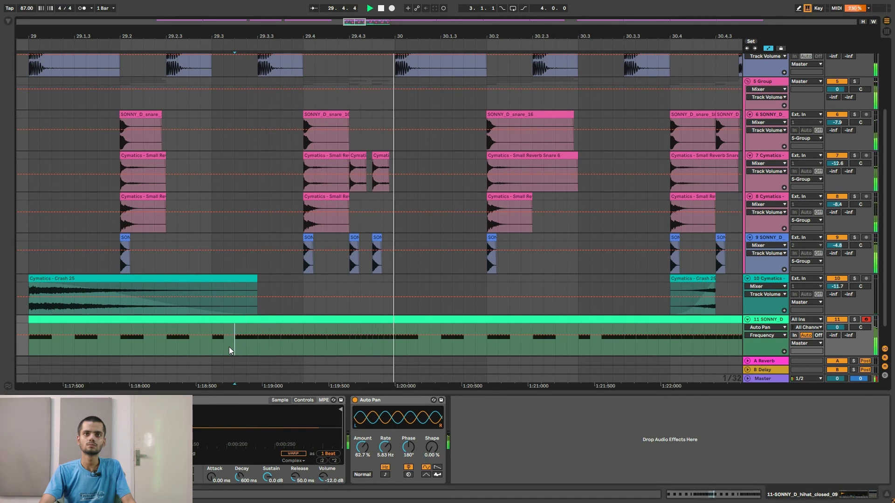
{"action": "key", "text": "space"}
{"action": "key", "text": "space"}
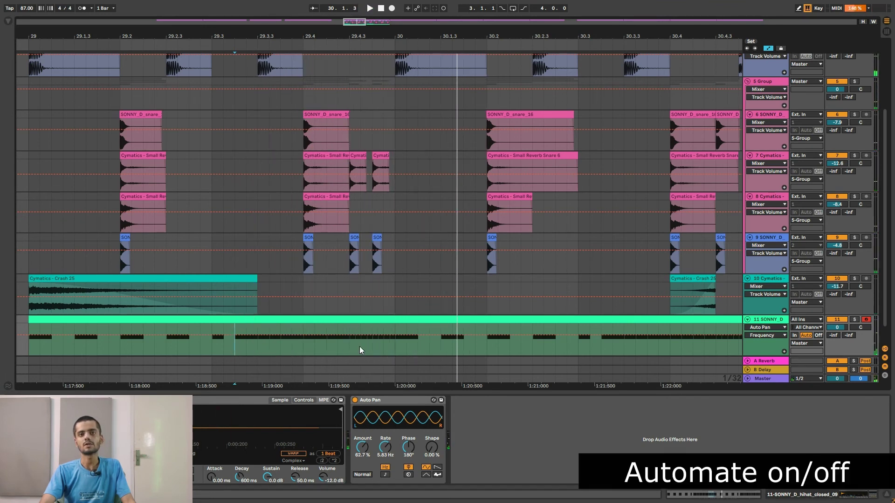
Switch Auto Pan off, draw Device On automation enabling it from 29.4.3 to 30, and play from bar 29
{"action": "left_click", "coordinate": [354, 400]}
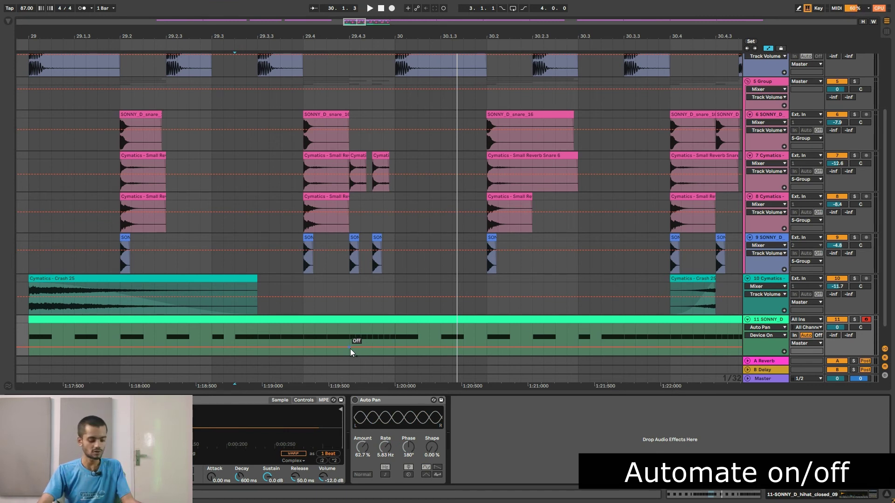
{"action": "mouse_move", "coordinate": [353, 346]}
{"action": "left_mouse_down"}
{"action": "mouse_move", "coordinate": [373, 330]}
{"action": "mouse_move", "coordinate": [385, 336]}
{"action": "left_mouse_up"}
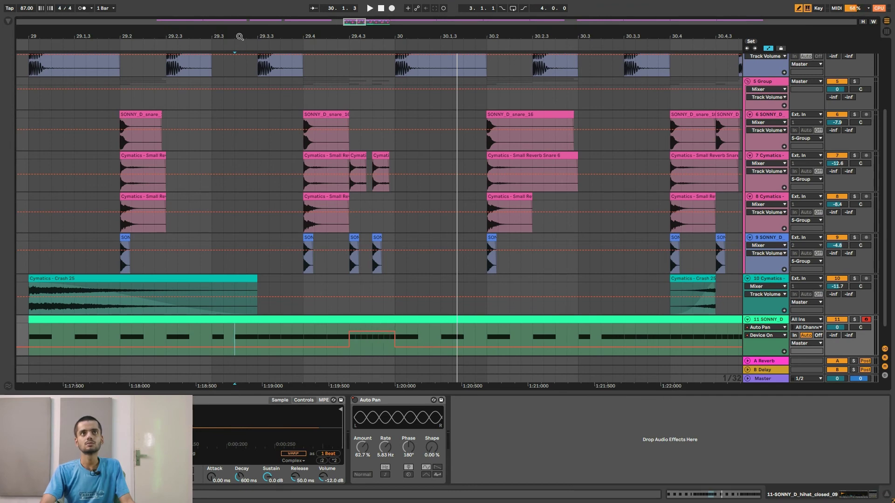
{"action": "key", "text": "space"}
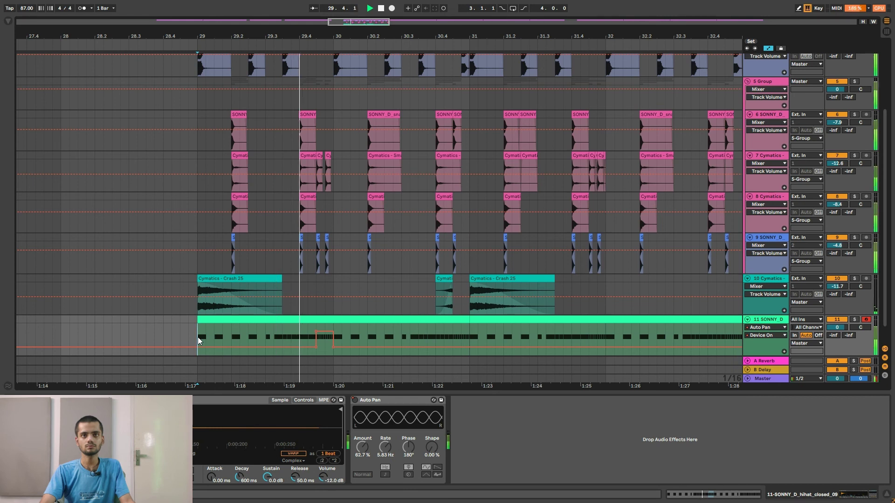
Draw Device On automation enabling Auto Pan from 30.4 to 31, and play the section from bar 29
{"action": "key", "text": "b"}
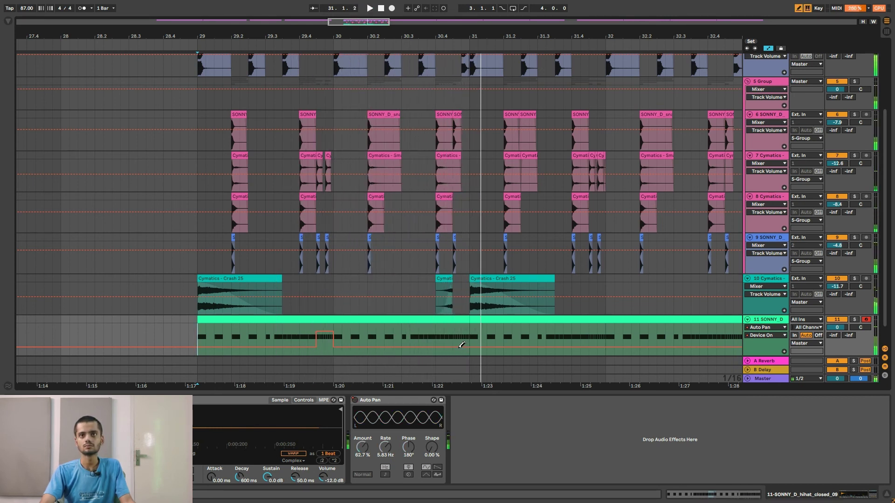
{"action": "left_click_drag", "start_coordinate": [446, 36], "coordinate": [446, 75]}
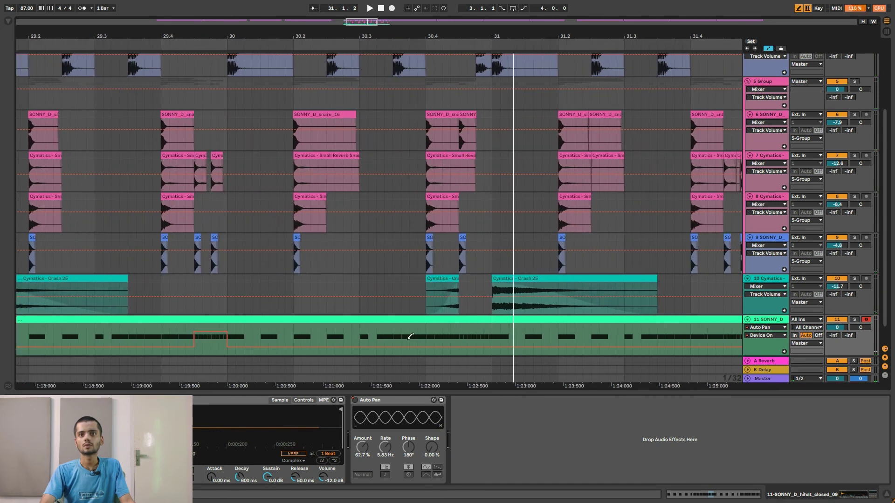
{"action": "mouse_move", "coordinate": [428, 343]}
{"action": "left_mouse_down"}
{"action": "mouse_move", "coordinate": [504, 330]}
{"action": "mouse_move", "coordinate": [482, 344]}
{"action": "mouse_move", "coordinate": [509, 341]}
{"action": "mouse_move", "coordinate": [495, 333]}
{"action": "left_mouse_up"}
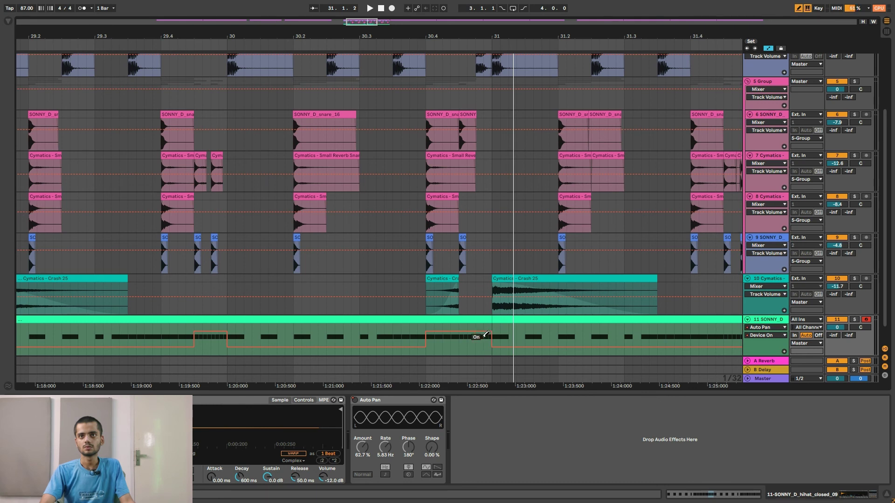
{"action": "left_click", "coordinate": [371, 46]}
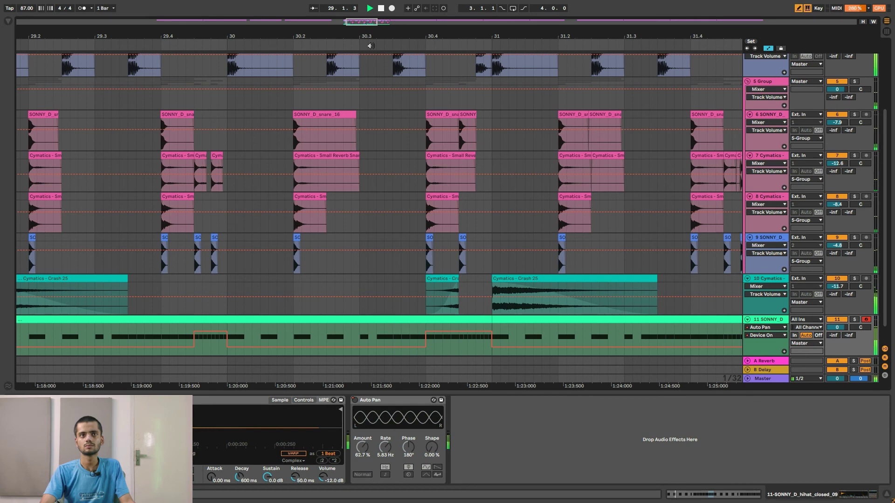
{"action": "left_click_drag", "start_coordinate": [371, 45], "coordinate": [368, 35]}
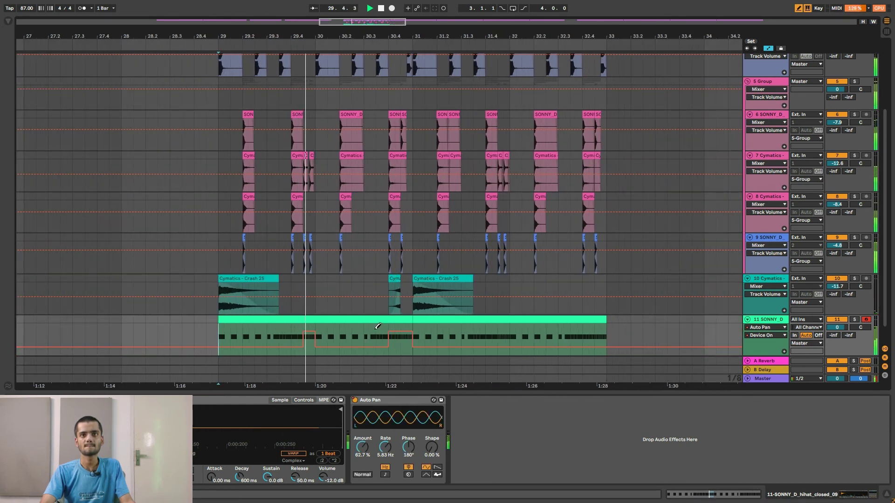
Duplicate the first two-bar hi-hat clip with its Auto Pan automation to bar 31, and hide the automation lanes and device view
{"action": "left_click", "coordinate": [333, 318]}
{"action": "key", "text": "space"}
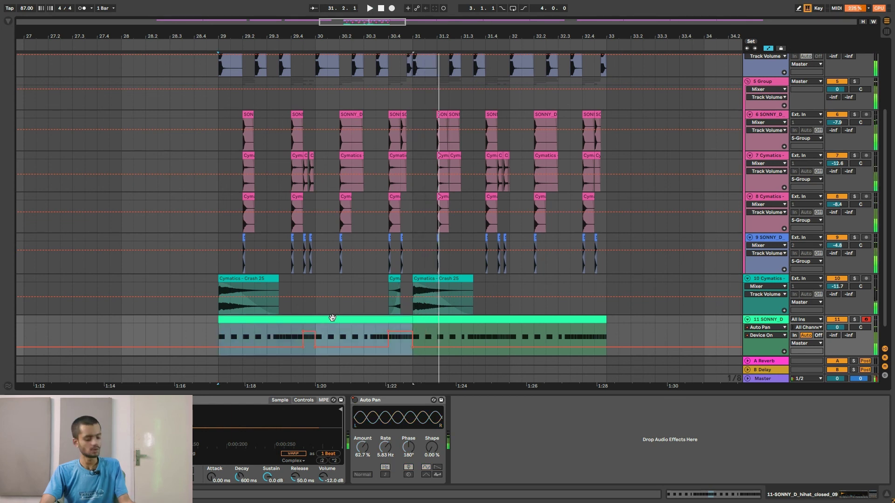
{"action": "key", "text": "ctrl+d"}
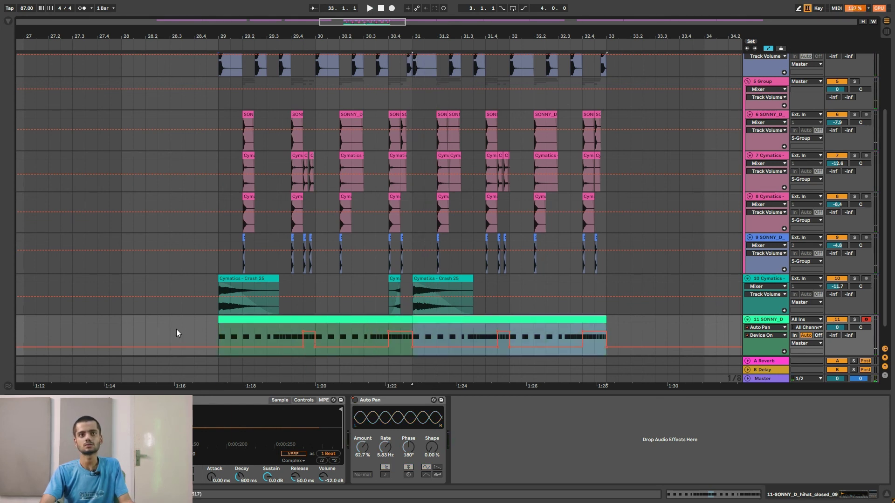
{"action": "left_click_drag", "start_coordinate": [217, 328], "coordinate": [603, 326]}
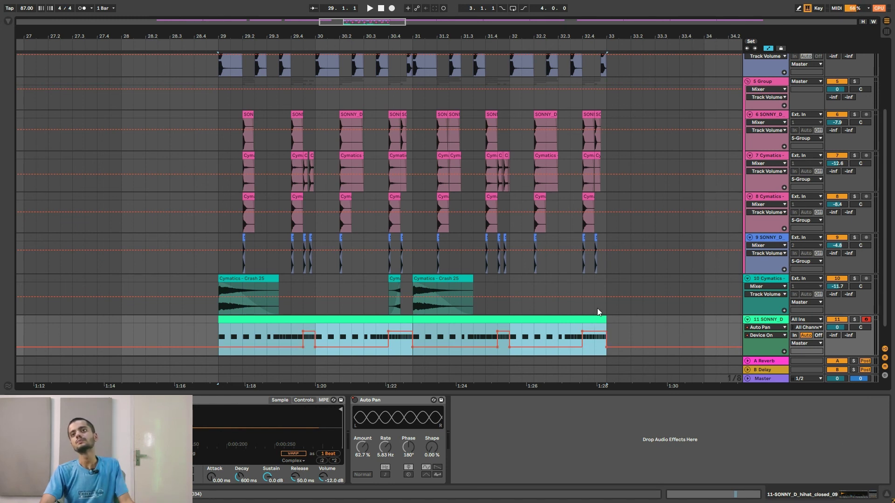
{"action": "left_click", "coordinate": [768, 49]}
{"action": "left_click", "coordinate": [887, 495]}
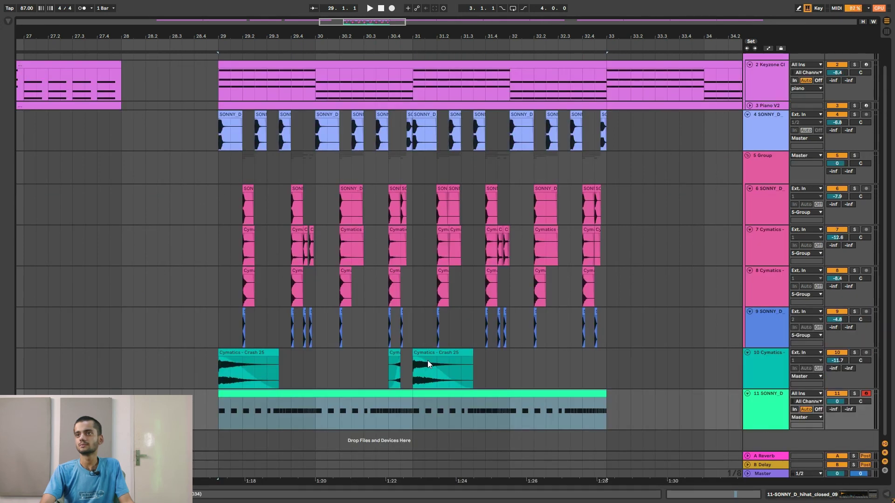
Play the complete drum section from bar 29 through bar 33
{"action": "left_click", "coordinate": [215, 315]}
{"action": "key", "text": "space"}
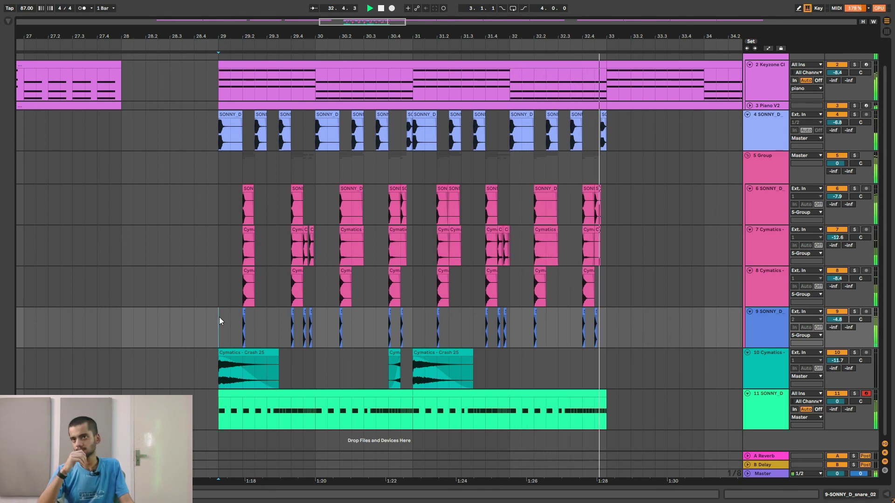
{"action": "key", "text": "space"}
{"action": "scroll", "coordinate": [219, 317], "scroll_direction": "down", "scroll_amount": 2}
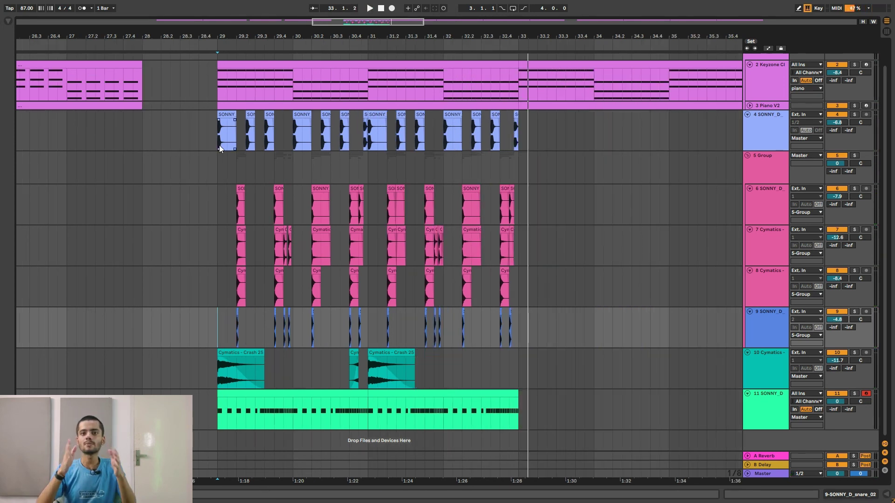